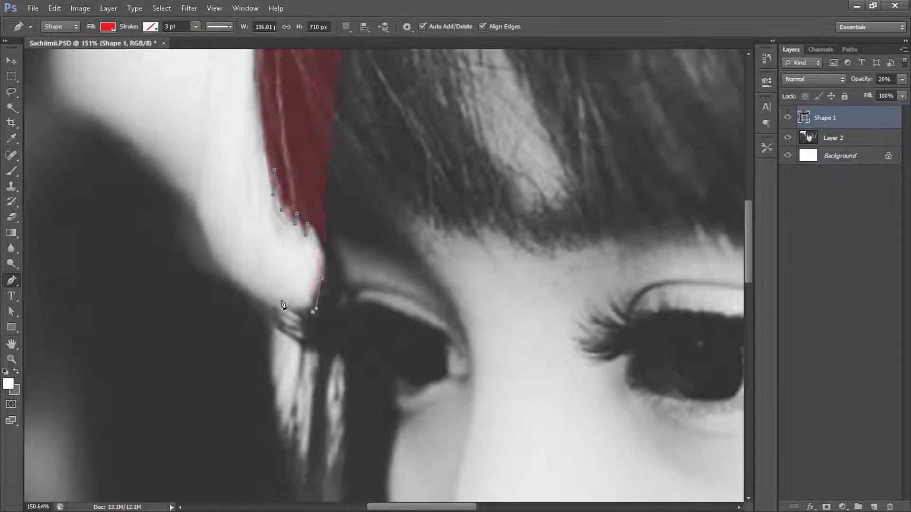
# - Trace the red shape's anchors down the left hair edge to the photo's bottom-right corner
pyautogui.click(280, 300)
pyautogui.click(304, 318)
pyautogui.click(310, 336)
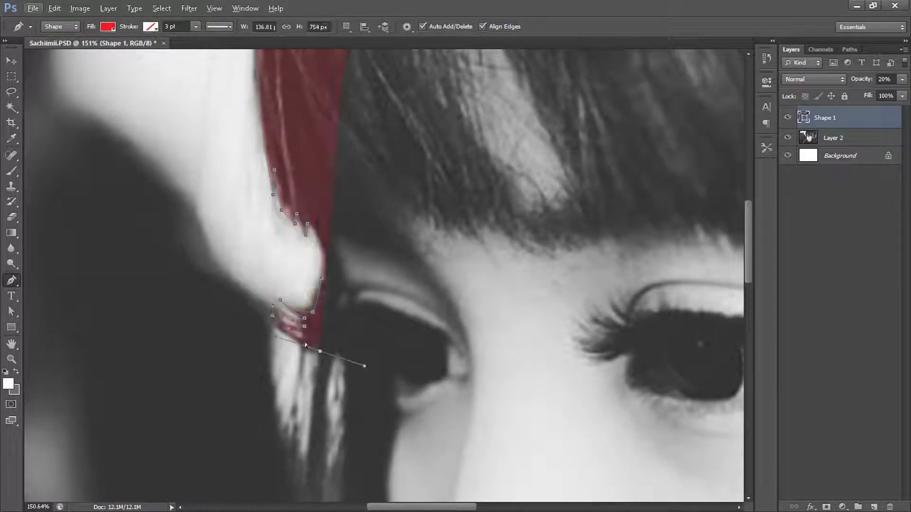
pyautogui.moveTo(309, 346); pyautogui.dragTo(326, 350)
pyautogui.scroll(-5, 326, 350)
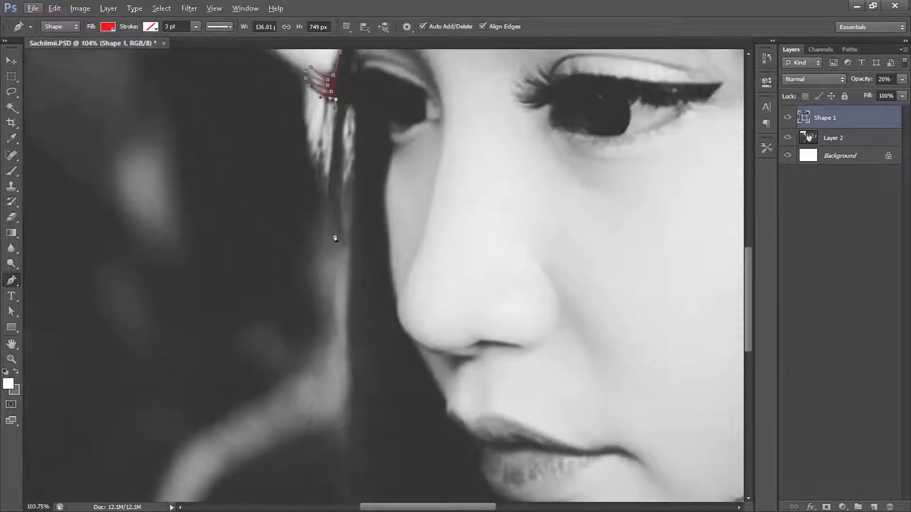
pyautogui.click(336, 220)
pyautogui.scroll(-3, 349, 106)
pyautogui.click(313, 314)
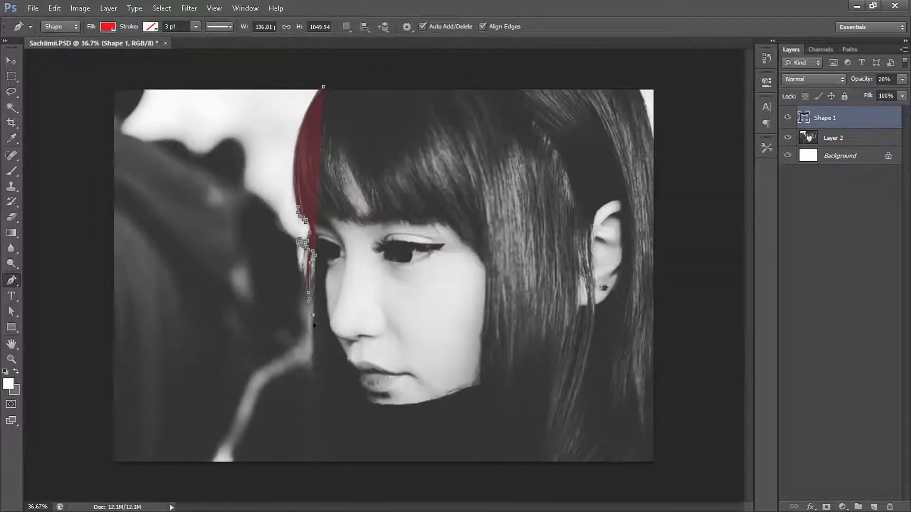
pyautogui.click(660, 469)
# - Carry the red shape up the photo's right edge and curve it over the top of the hair
pyautogui.click(660, 191)
pyautogui.click(649, 88)
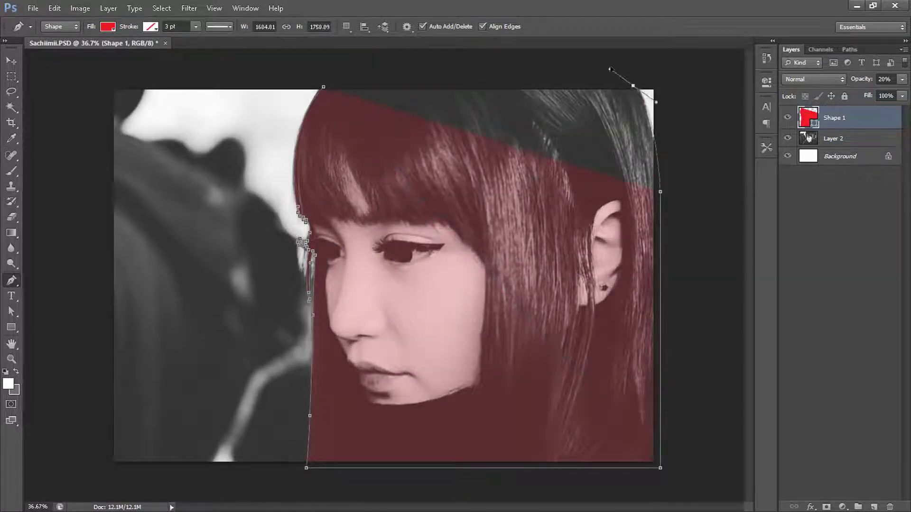
pyautogui.moveTo(629, 72); pyautogui.dragTo(603, 72)
pyautogui.scroll(3, 348, 72)
pyautogui.scroll(-1, 393, 264)
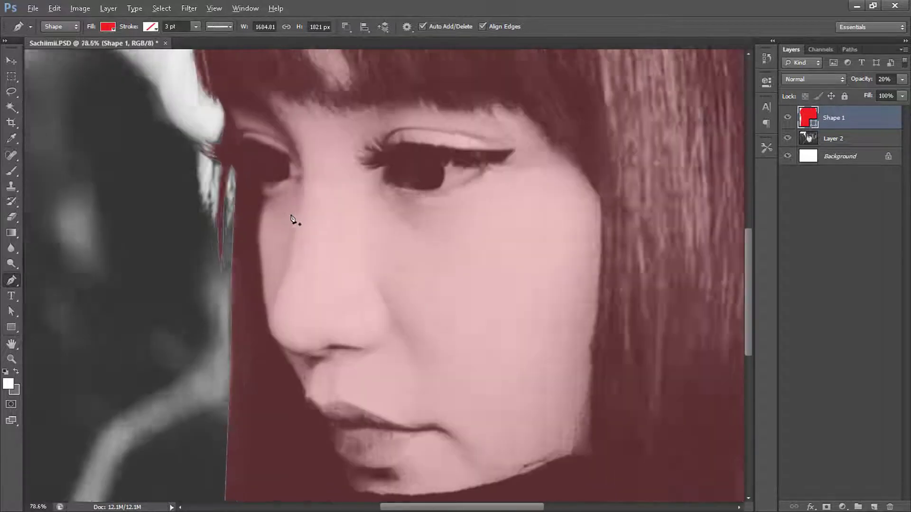
pyautogui.scroll(1, 294, 217)
pyautogui.scroll(-1, 465, 272)
pyautogui.scroll(1, 479, 327)
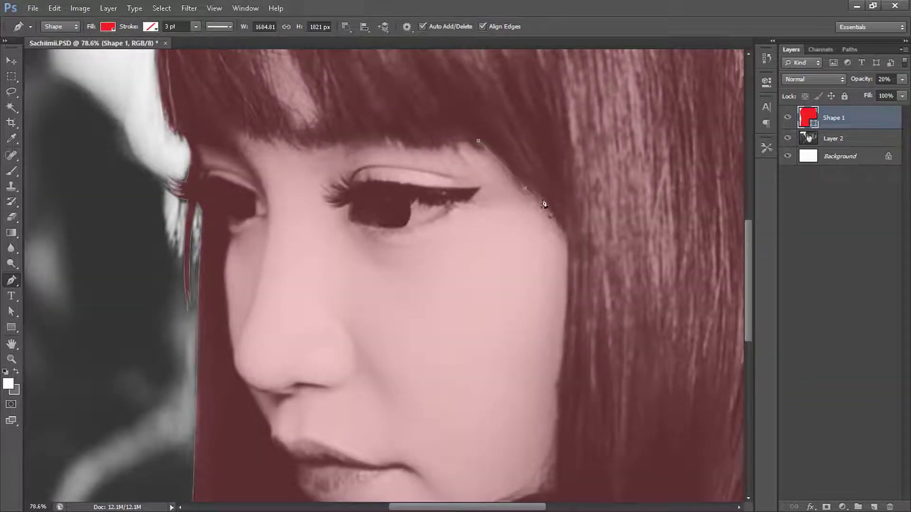
pyautogui.scroll(-1, 564, 264)
pyautogui.scroll(2, 560, 309)
# - Trace the shape's edge along the chin, below the lips, up the nose and cheek
pyautogui.click(463, 278)
pyautogui.click(254, 284)
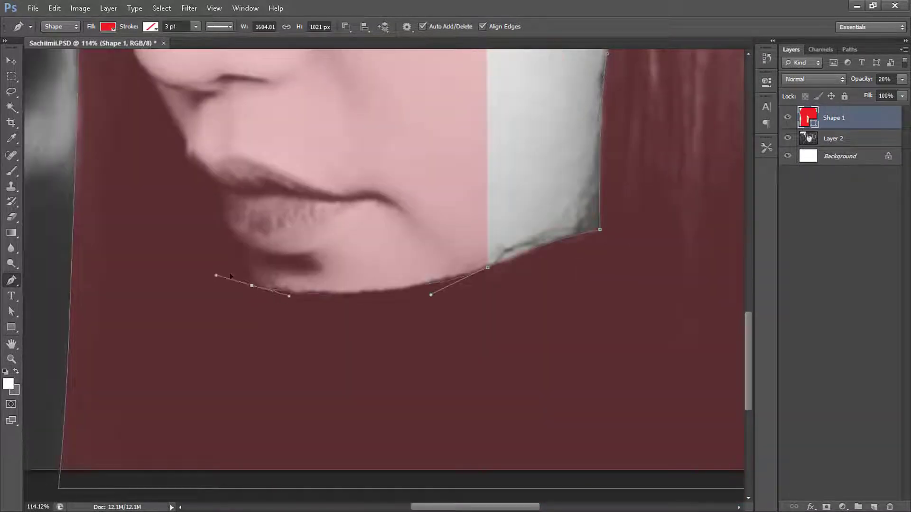
pyautogui.click(218, 271)
pyautogui.scroll(1, 218, 270)
pyautogui.click(330, 285)
pyautogui.scroll(3, 314, 228)
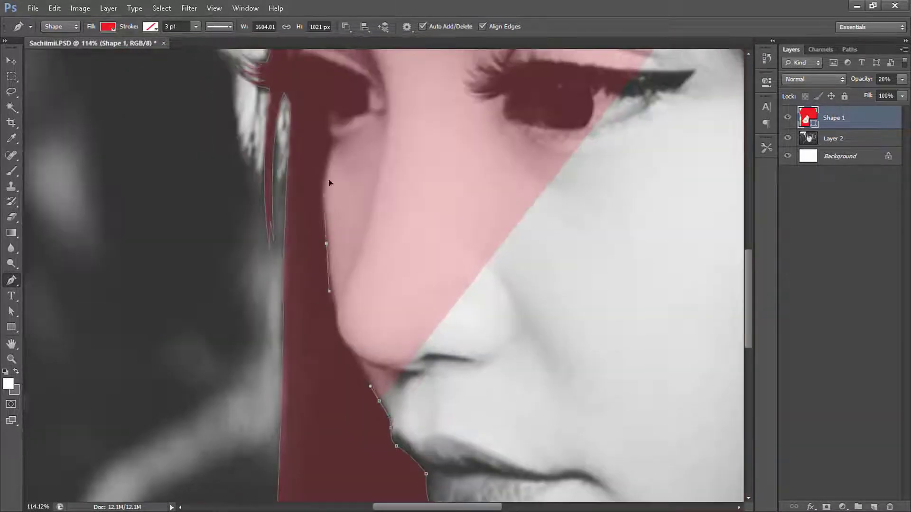
pyautogui.click(350, 349)
pyautogui.click(336, 334)
pyautogui.scroll(4, 338, 303)
pyautogui.click(340, 310)
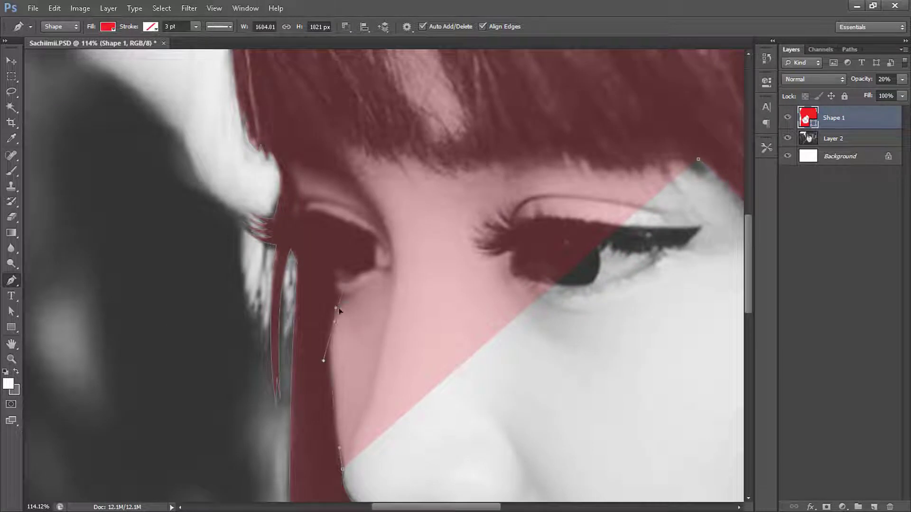
pyautogui.scroll(1, 342, 313)
pyautogui.click(340, 317)
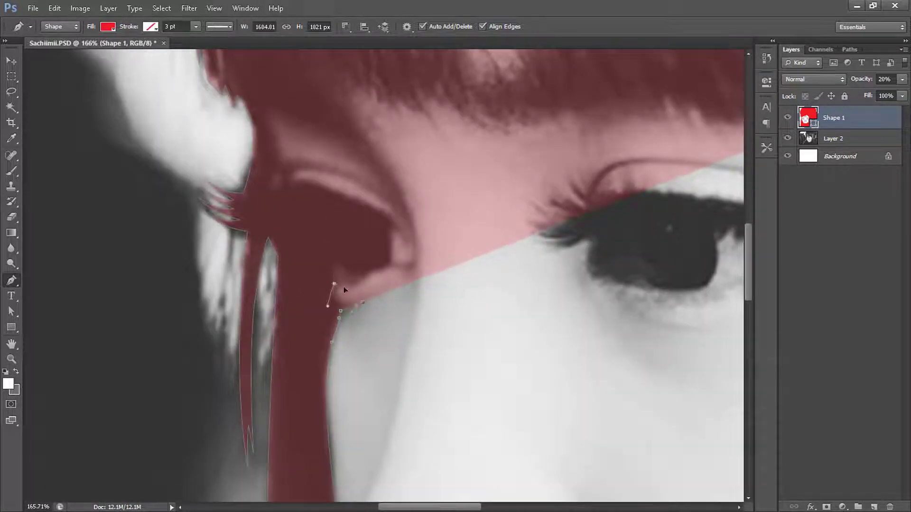
# - Outline the shape around the inner eye corner and the upper eye area
pyautogui.click(372, 272)
pyautogui.click(392, 262)
pyautogui.click(407, 246)
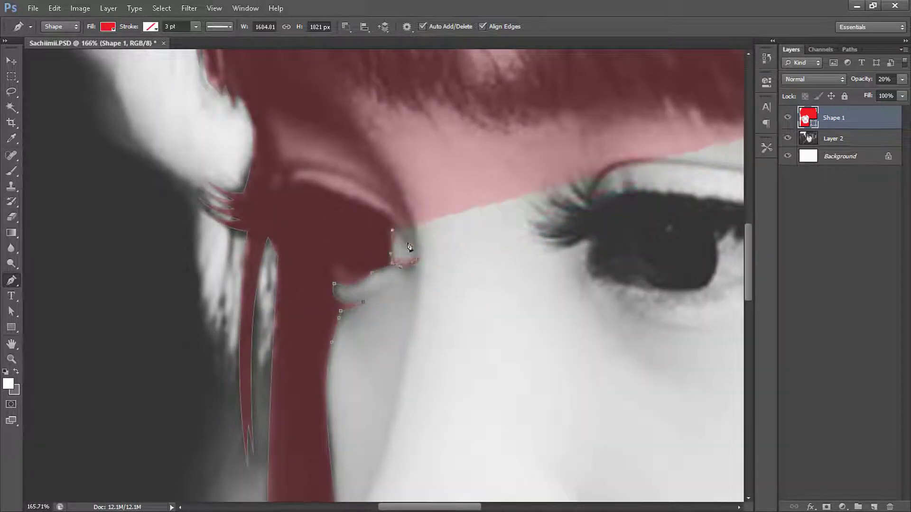
pyautogui.click(392, 230)
pyautogui.click(381, 208)
pyautogui.moveTo(292, 186); pyautogui.dragTo(282, 207)
pyautogui.moveTo(323, 171); pyautogui.dragTo(363, 182)
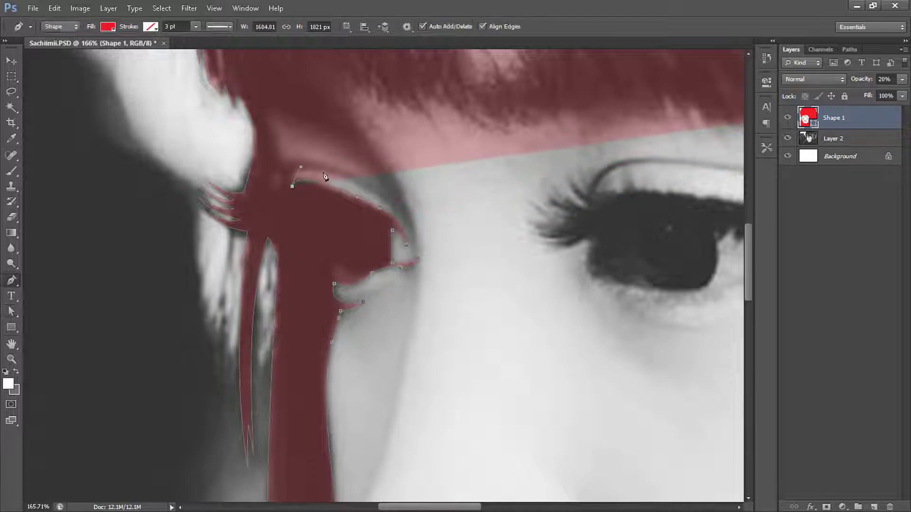
pyautogui.scroll(3, 362, 240)
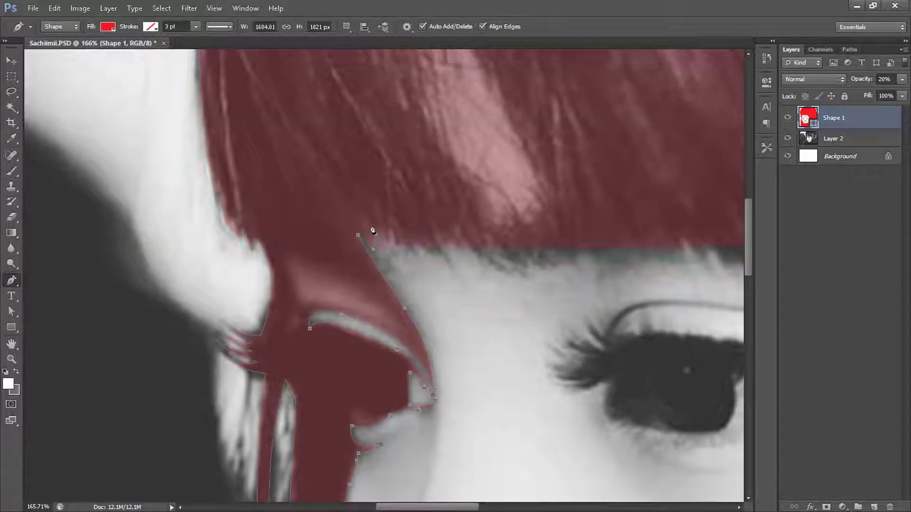
# - Follow the fringe hairline with anchors and curve the edge around the strand by the eye
pyautogui.click(444, 266)
pyautogui.scroll(1, 446, 259)
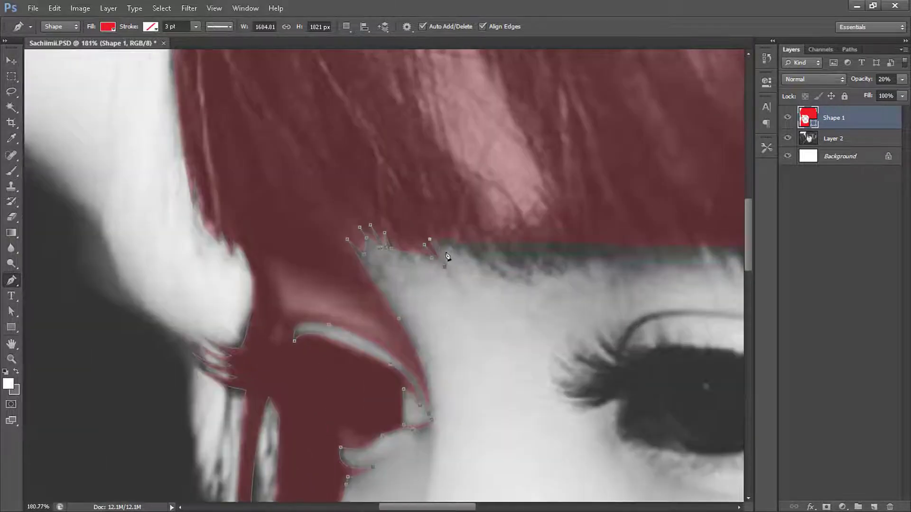
pyautogui.moveTo(605, 259); pyautogui.dragTo(350, 261)
pyautogui.click(398, 261)
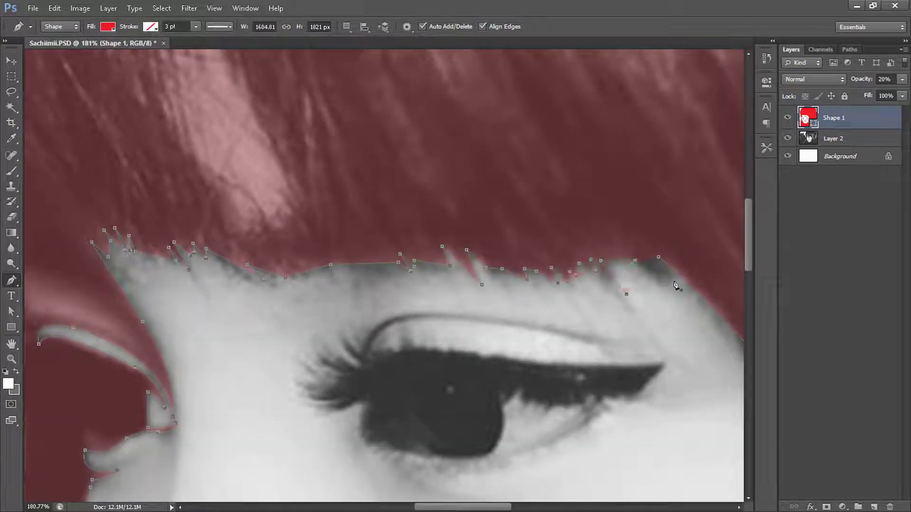
pyautogui.scroll(-5, 676, 285)
pyautogui.scroll(6, 311, 168)
pyautogui.moveTo(556, 315); pyautogui.dragTo(408, 212)
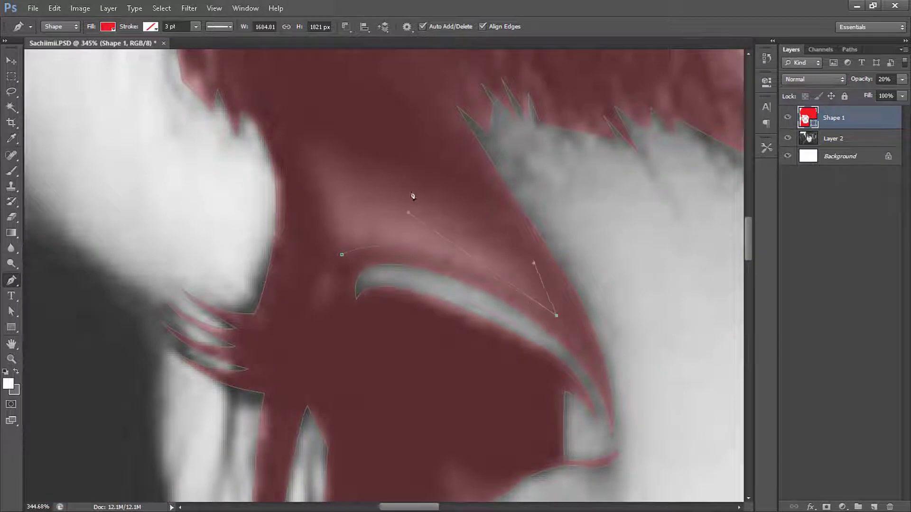
pyautogui.moveTo(333, 163); pyautogui.dragTo(338, 166)
pyautogui.moveTo(450, 465); pyautogui.dragTo(385, 322)
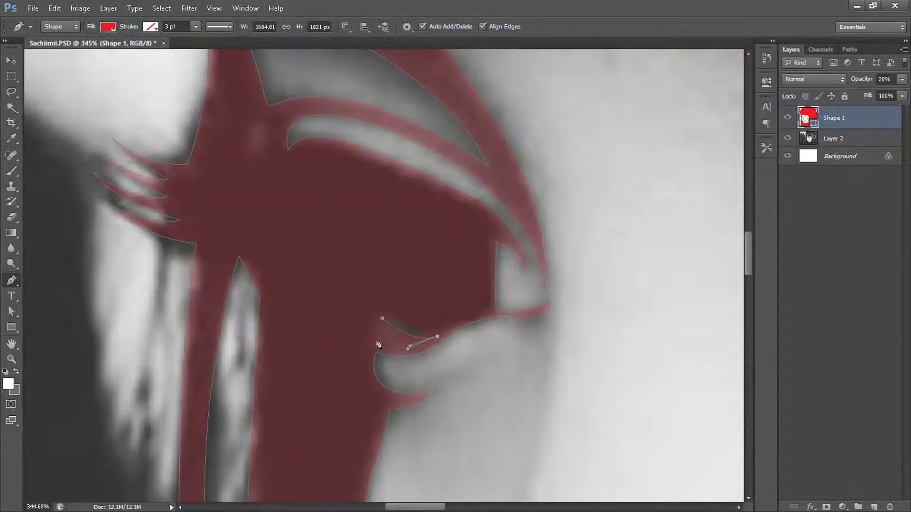
pyautogui.press('a')
pyautogui.scroll(-5, 373, 333)
# - Close the eyeliner wing outline and curve the shape around the lashes
pyautogui.scroll(3, 360, 252)
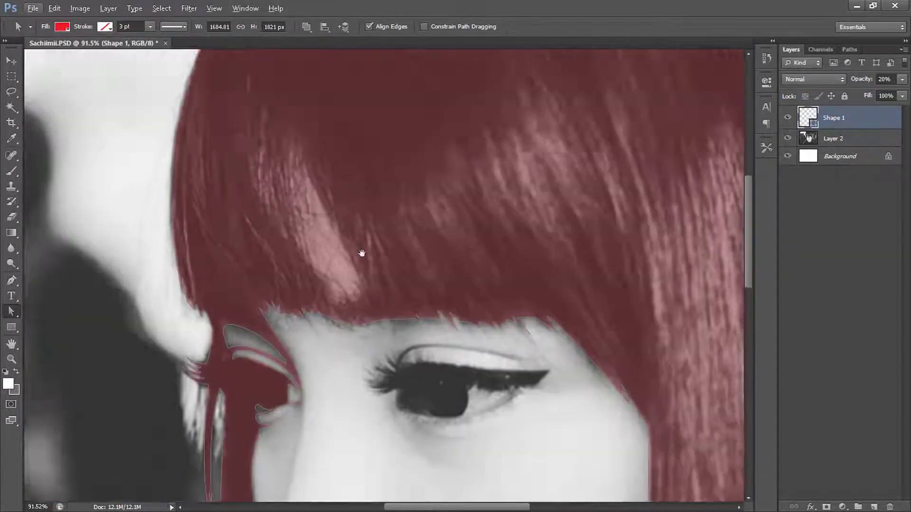
pyautogui.scroll(2, 317, 170)
pyautogui.press('p')
pyautogui.scroll(-2, 318, 169)
pyautogui.scroll(3, 596, 261)
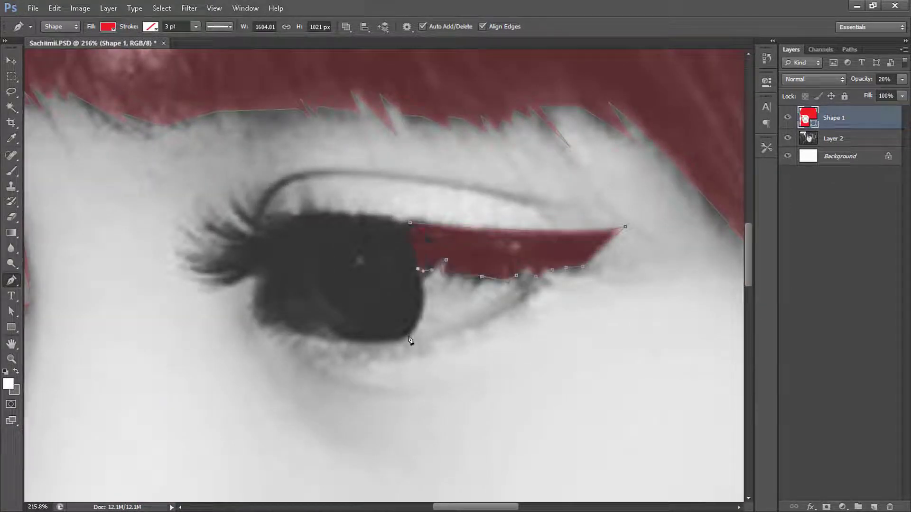
pyautogui.click(316, 322)
pyautogui.scroll(1, 317, 323)
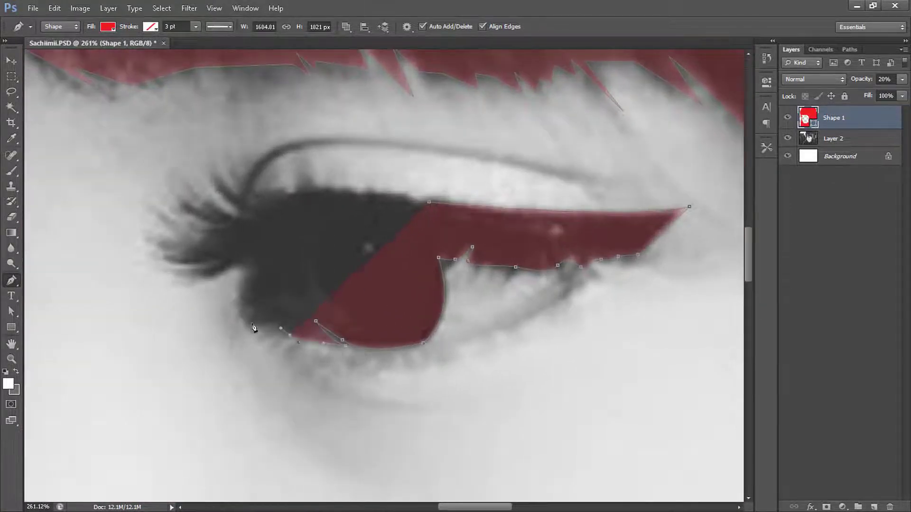
pyautogui.scroll(2, 253, 261)
pyautogui.hscroll(-2, 253, 262)
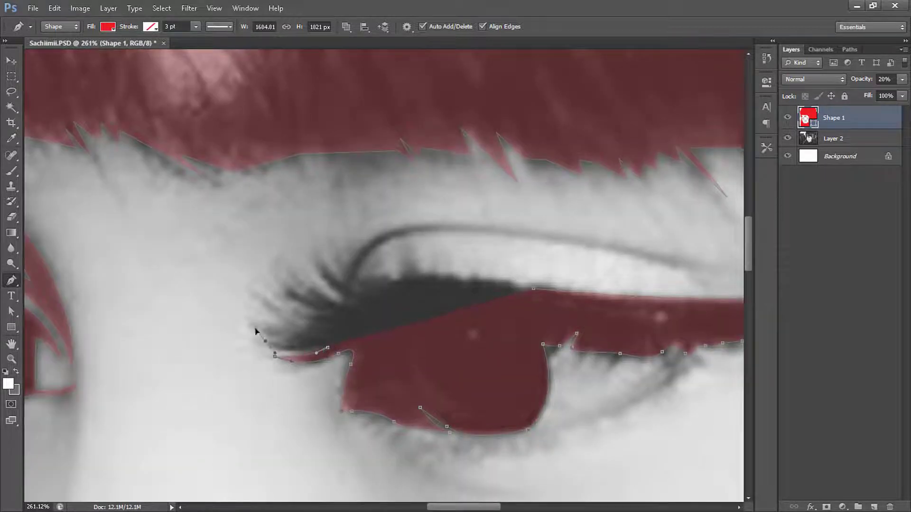
pyautogui.click(260, 298)
pyautogui.moveTo(315, 323)
pyautogui.mouseDown()
pyautogui.moveTo(346, 310)
pyautogui.moveTo(408, 315)
pyautogui.mouseUp()
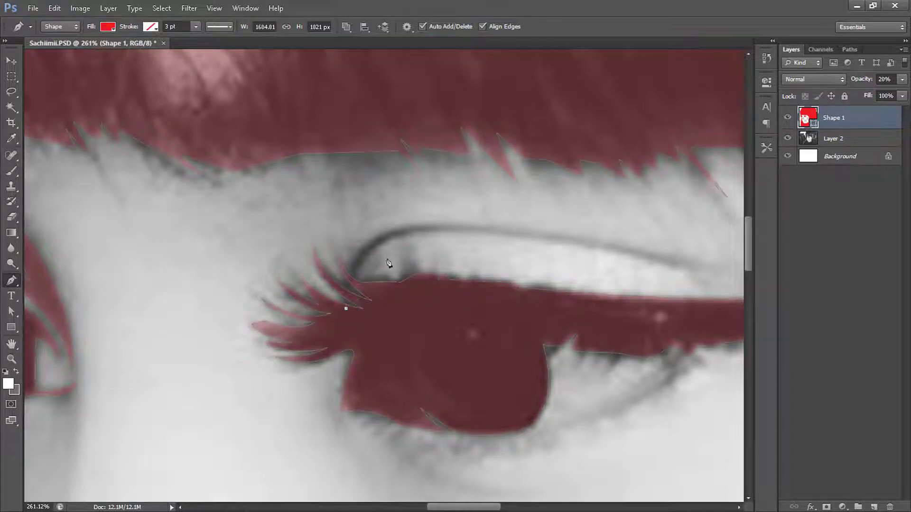
# - Draw the upper eyelid crease and the lower lid line as closed subpaths
pyautogui.moveTo(274, 219); pyautogui.dragTo(378, 223)
pyautogui.moveTo(523, 264); pyautogui.dragTo(557, 284)
pyautogui.moveTo(296, 217); pyautogui.dragTo(146, 209)
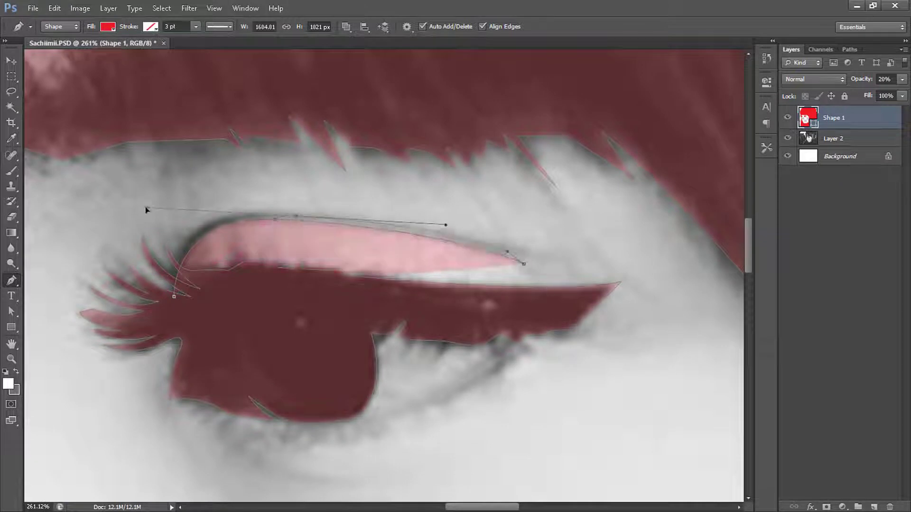
pyautogui.moveTo(239, 215); pyautogui.dragTo(333, 134)
pyautogui.click(534, 260)
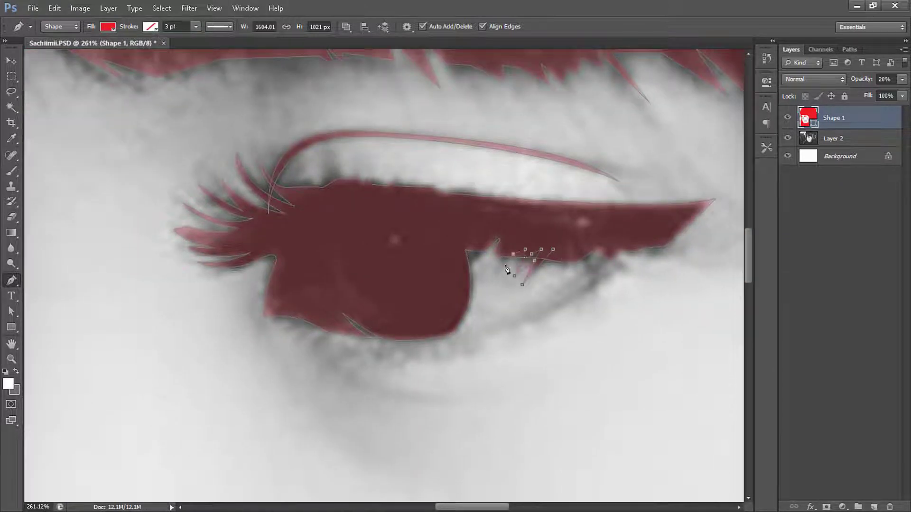
pyautogui.moveTo(623, 245)
pyautogui.mouseDown()
pyautogui.moveTo(634, 245)
pyautogui.moveTo(661, 146)
pyautogui.mouseUp()
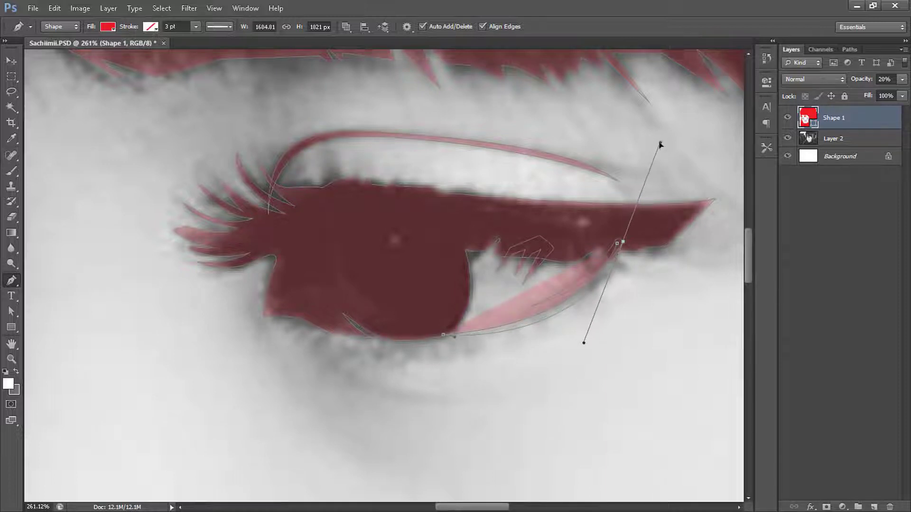
pyautogui.moveTo(350, 352); pyautogui.dragTo(426, 288)
pyautogui.click(382, 280)
# - Preview the red shape by toggling the photo layer, then change its fill colour
pyautogui.scroll(-8, 326, 265)
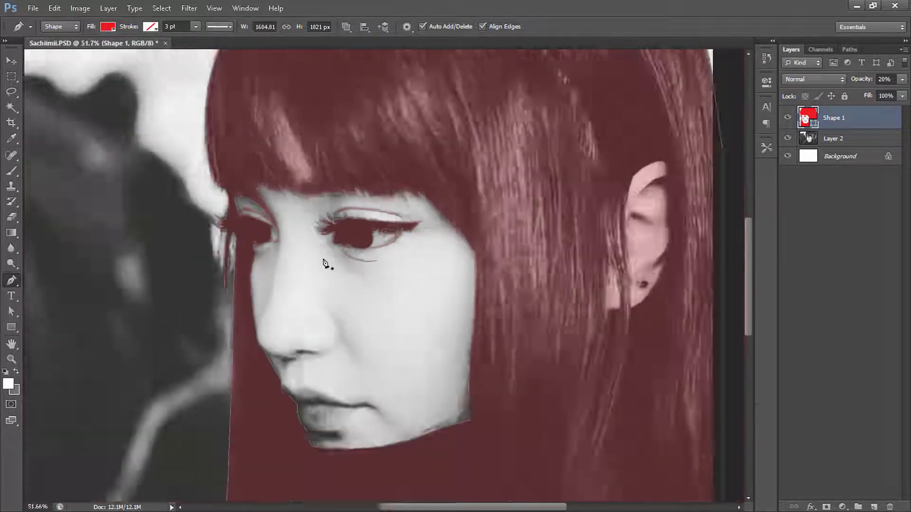
pyautogui.click(833, 138)
pyautogui.click(788, 138)
pyautogui.click(787, 138)
pyautogui.click(833, 117)
pyautogui.scroll(1, 382, 275)
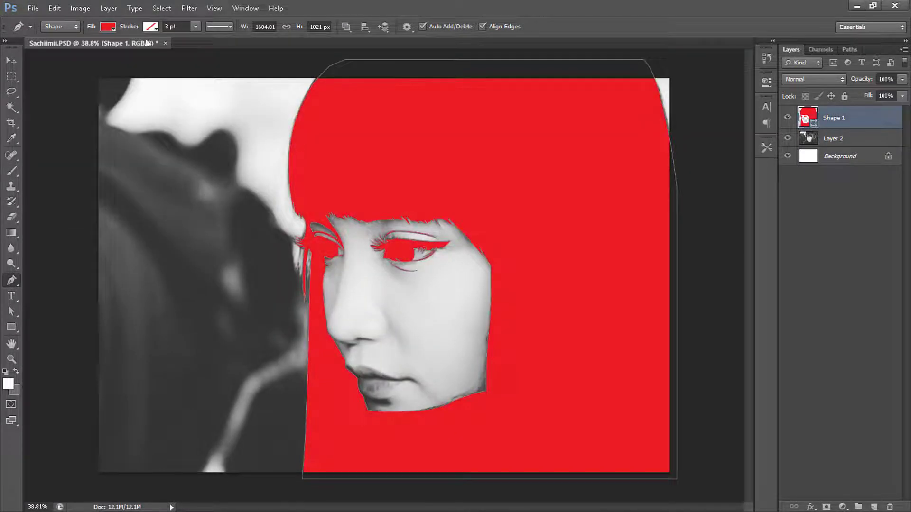
pyautogui.click(107, 26)
pyautogui.click(52, 142)
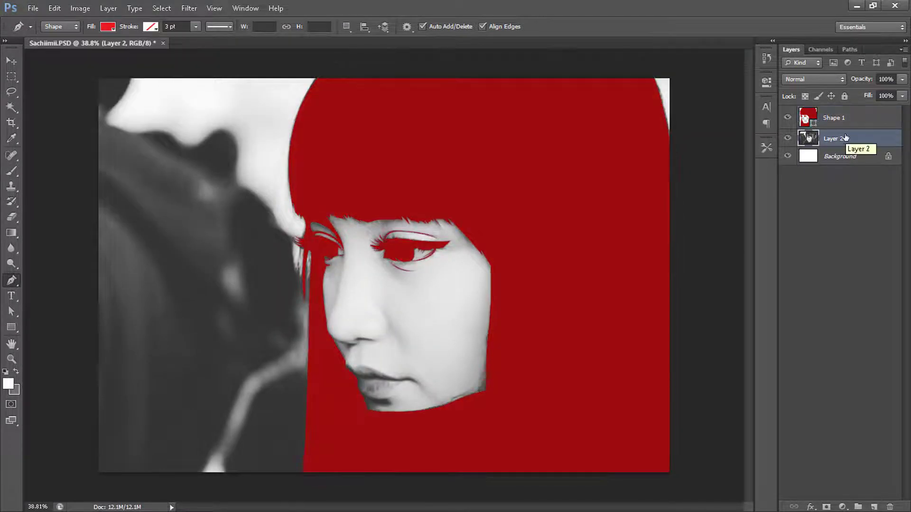
pyautogui.scroll(5, 433, 138)
# - Start a new shadow shape down the side of the nose and preview it with the photo hidden
pyautogui.click(428, 116)
pyautogui.click(439, 196)
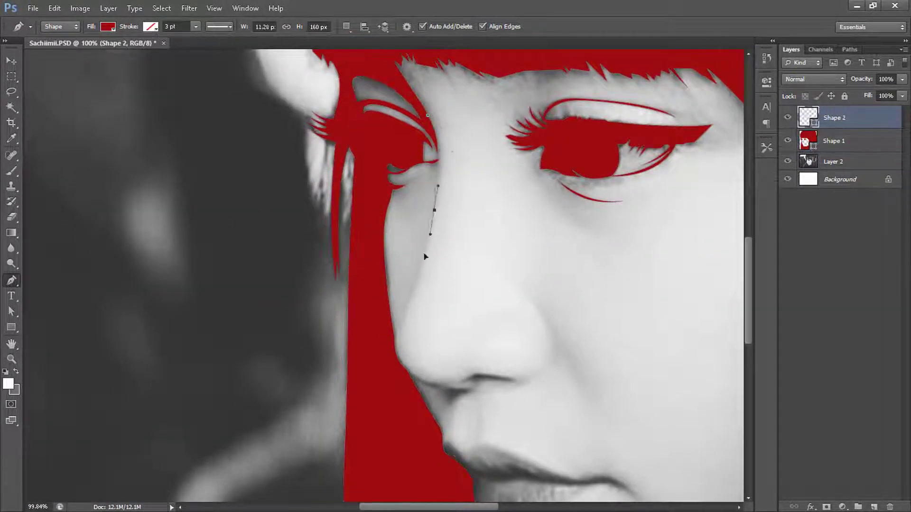
pyautogui.click(426, 253)
pyautogui.moveTo(414, 295); pyautogui.dragTo(408, 305)
pyautogui.moveTo(402, 347); pyautogui.dragTo(397, 363)
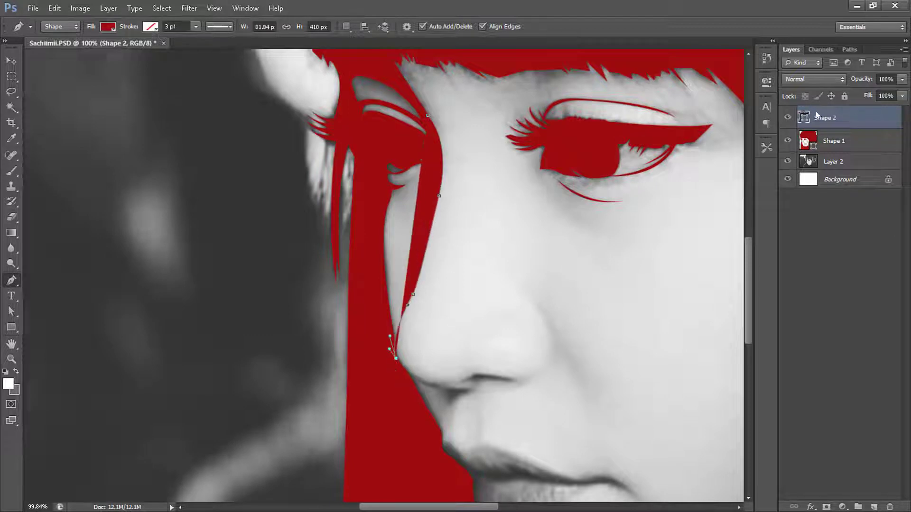
pyautogui.scroll(3, 394, 349)
pyautogui.scroll(2, 397, 329)
pyautogui.scroll(5, 472, 295)
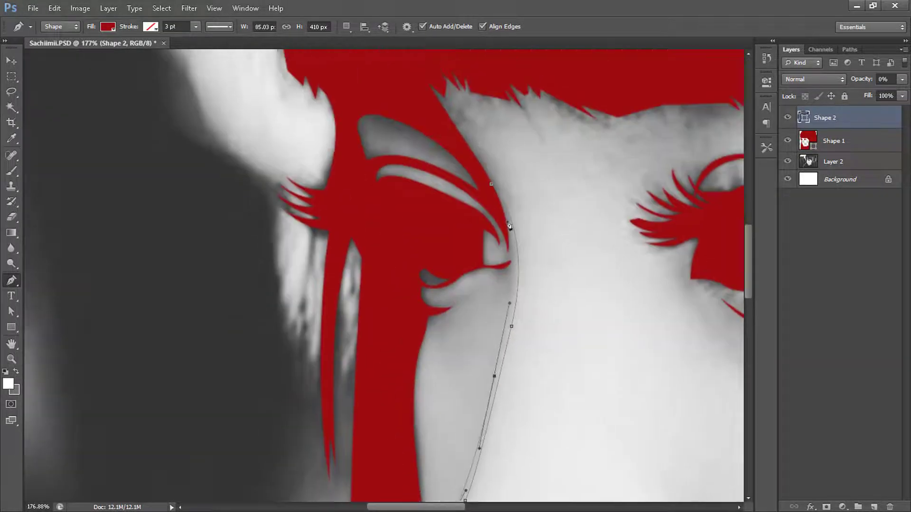
pyautogui.scroll(-5, 465, 213)
pyautogui.scroll(1, 273, 209)
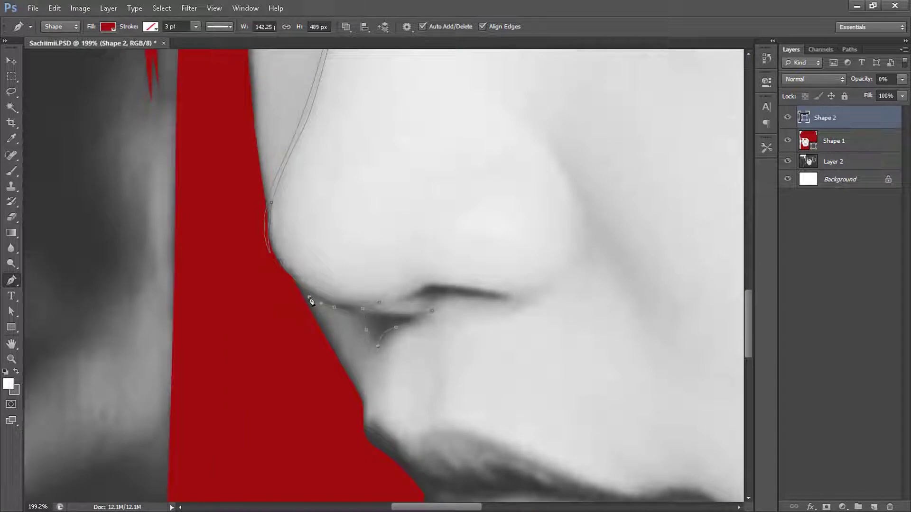
pyautogui.scroll(-3, 283, 201)
pyautogui.hscroll(3, 282, 202)
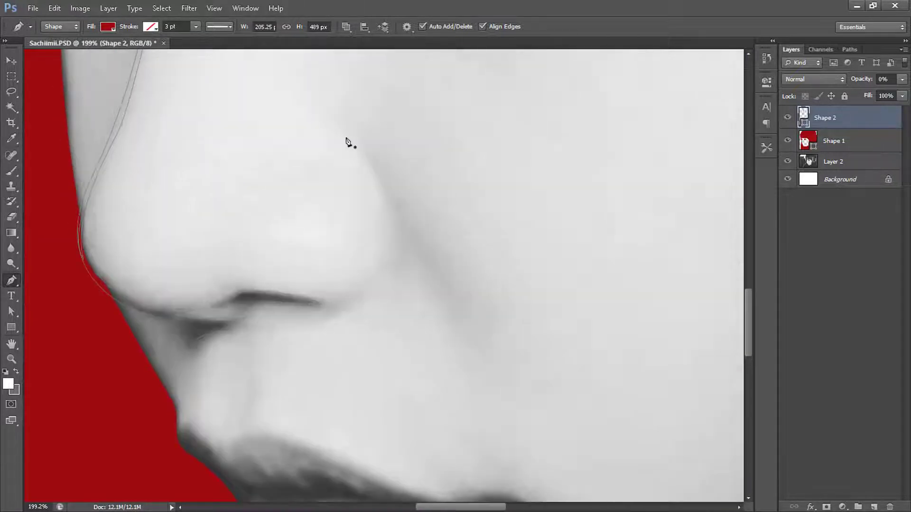
pyautogui.hotkey('ctrl', '0')
pyautogui.click(833, 162)
pyautogui.click(787, 161)
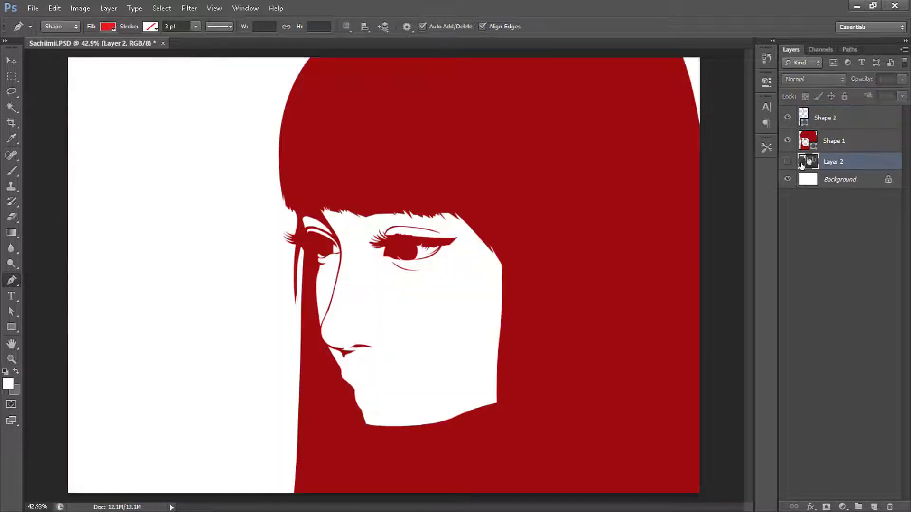
# - Continue the nose shadow shape with a zigzag outline along the upper lip
pyautogui.click(826, 118)
pyautogui.scroll(3, 232, 208)
pyautogui.scroll(2, 232, 207)
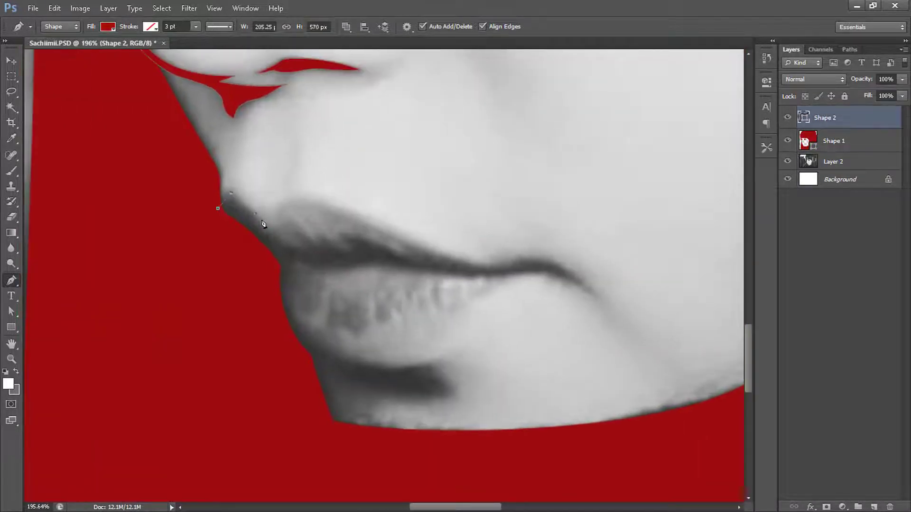
pyautogui.click(272, 236)
pyautogui.click(310, 246)
pyautogui.click(306, 224)
pyautogui.click(324, 247)
pyautogui.click(339, 234)
pyautogui.click(351, 250)
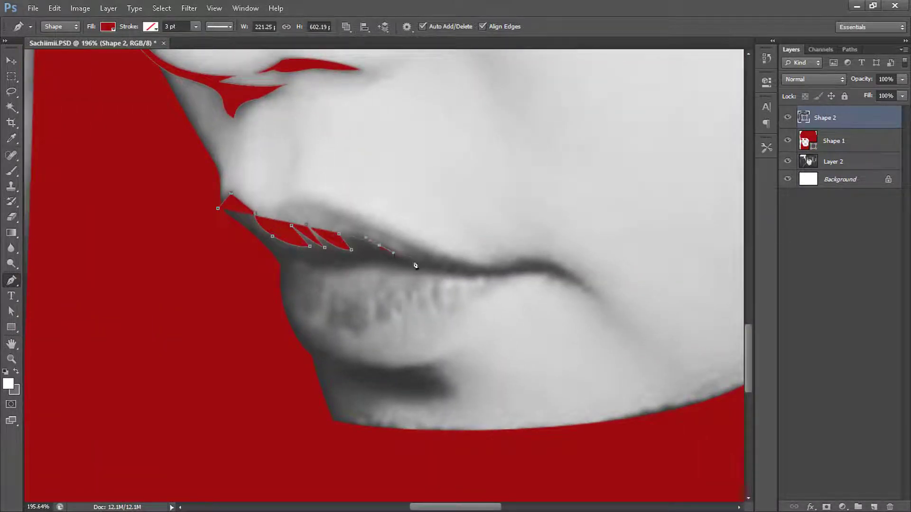
pyautogui.click(417, 259)
pyautogui.moveTo(309, 201); pyautogui.dragTo(327, 203)
# - Extend the shadow along the mouth line to its corner, then close it under the lower lip and chin
pyautogui.click(478, 264)
pyautogui.click(522, 259)
pyautogui.click(580, 285)
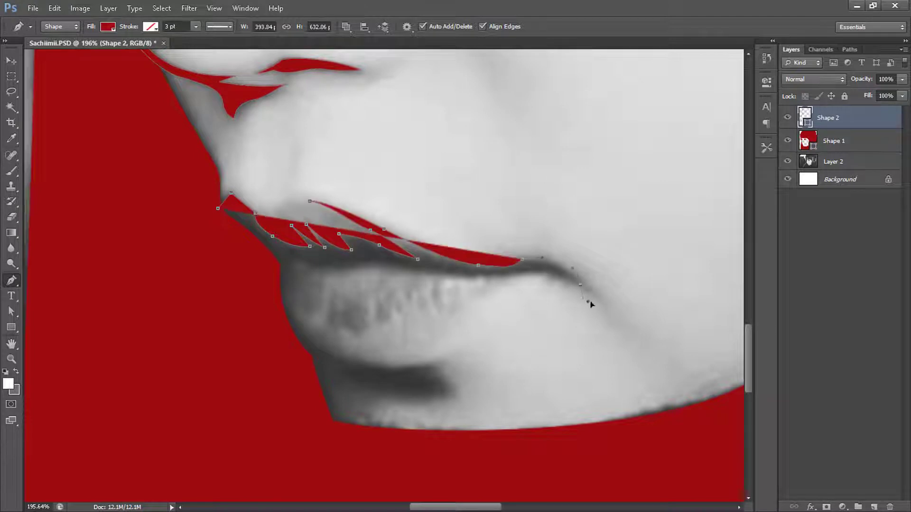
pyautogui.click(514, 274)
pyautogui.click(407, 270)
pyautogui.moveTo(335, 271); pyautogui.dragTo(294, 266)
pyautogui.click(295, 263)
pyautogui.click(315, 338)
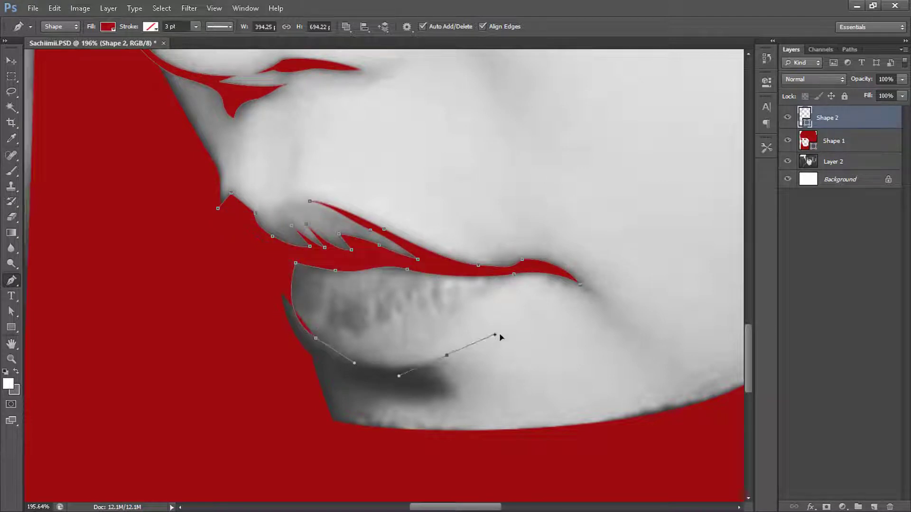
pyautogui.click(423, 368)
pyautogui.click(447, 355)
pyautogui.click(321, 362)
pyautogui.click(325, 432)
pyautogui.click(427, 447)
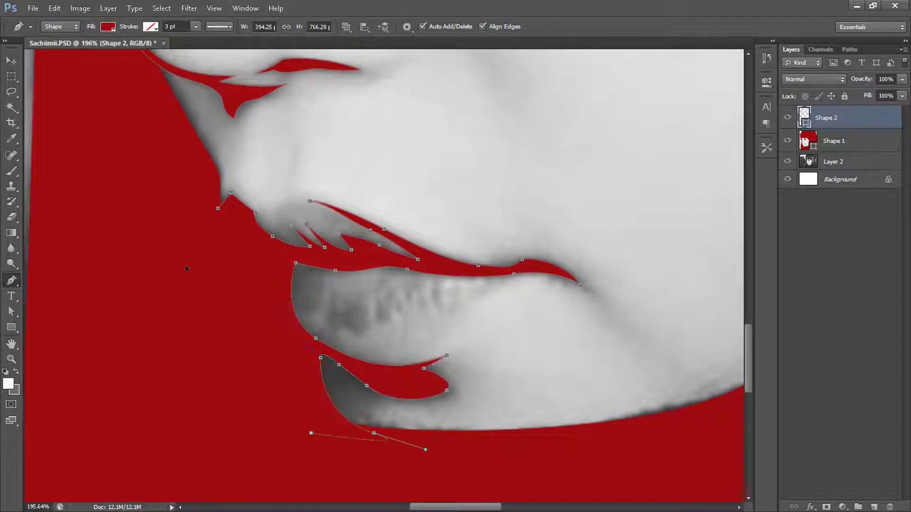
# - Check the shapes with the photo hidden, then select both red shape layers
pyautogui.hotkey('ctrl', '0')
pyautogui.click(832, 162)
pyautogui.click(788, 162)
pyautogui.click(788, 161)
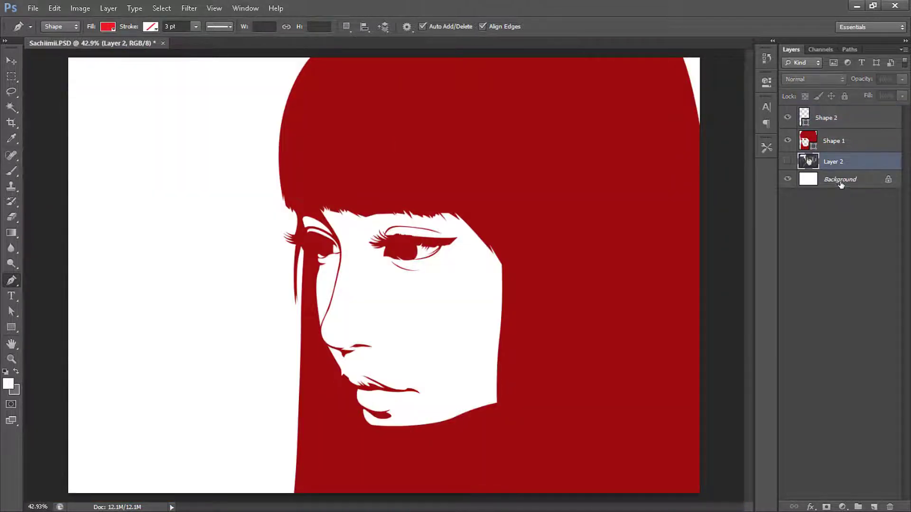
pyautogui.click(840, 179)
pyautogui.click(787, 161)
pyautogui.click(839, 140)
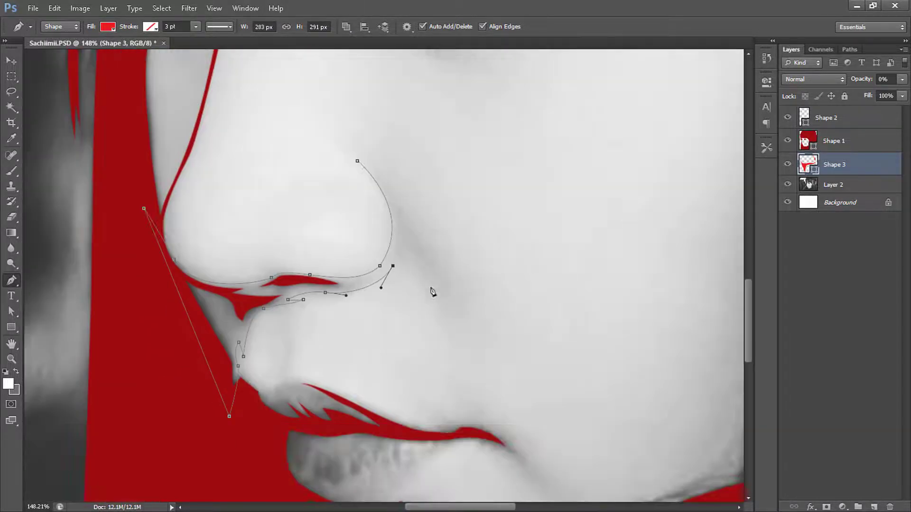
# - Trace a curved shading outline beside the nose, around the mouth, along the chin and up the nose
pyautogui.moveTo(446, 307); pyautogui.dragTo(484, 355)
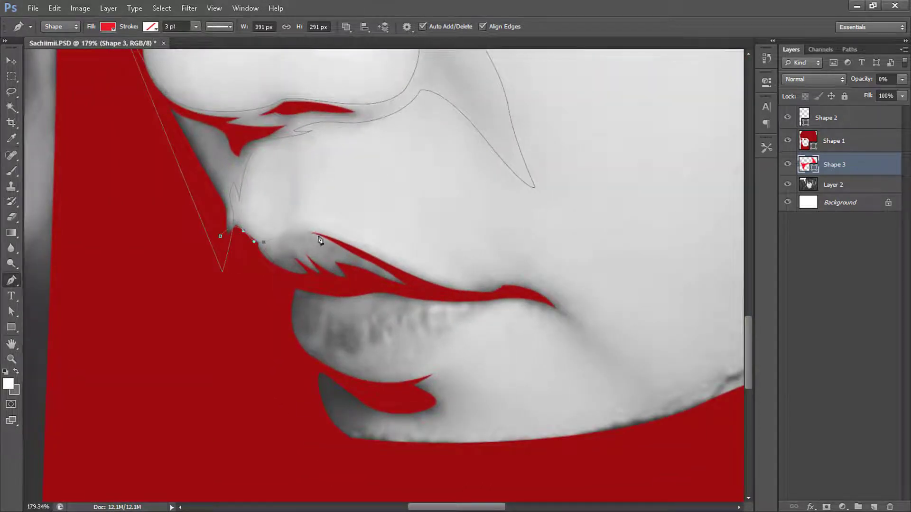
pyautogui.moveTo(495, 293)
pyautogui.mouseDown()
pyautogui.moveTo(505, 288)
pyautogui.moveTo(458, 336)
pyautogui.mouseUp()
pyautogui.moveTo(437, 371); pyautogui.dragTo(490, 364)
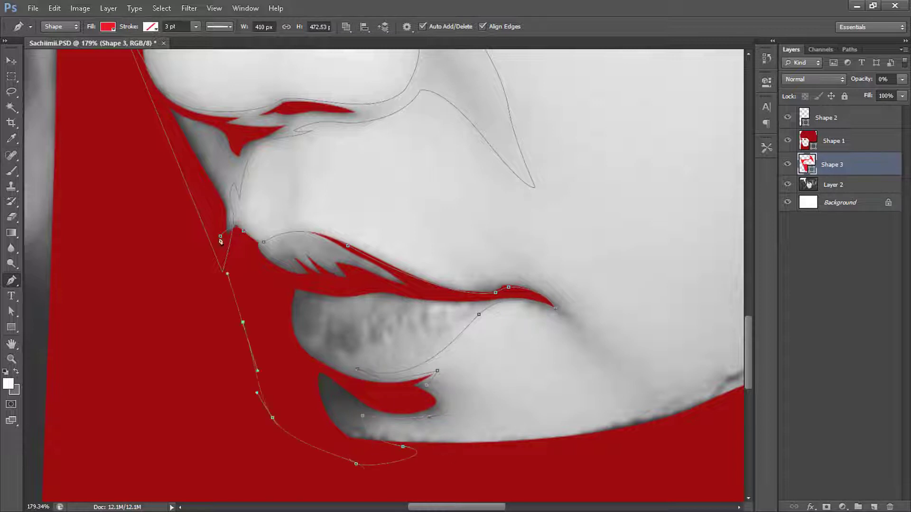
pyautogui.scroll(-3, 319, 228)
pyautogui.moveTo(341, 136); pyautogui.dragTo(444, 261)
pyautogui.moveTo(436, 193); pyautogui.dragTo(429, 241)
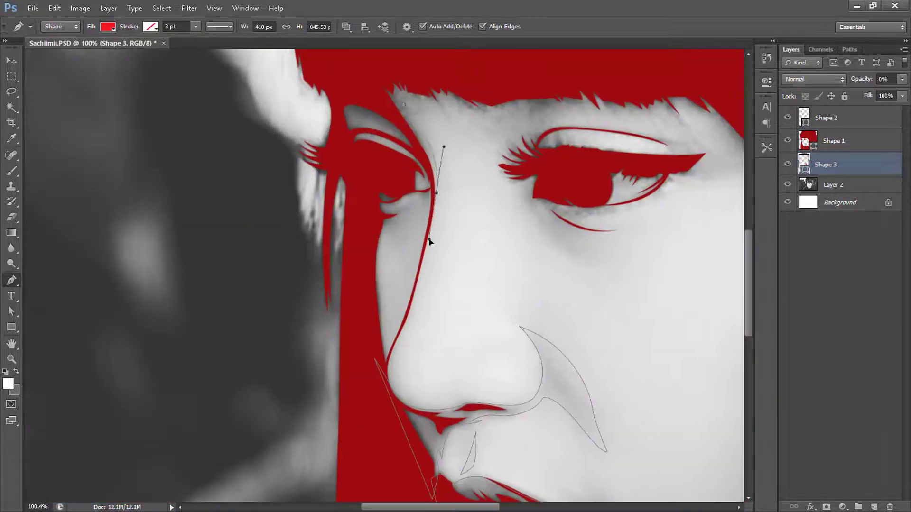
pyautogui.click(349, 95)
pyautogui.click(345, 27)
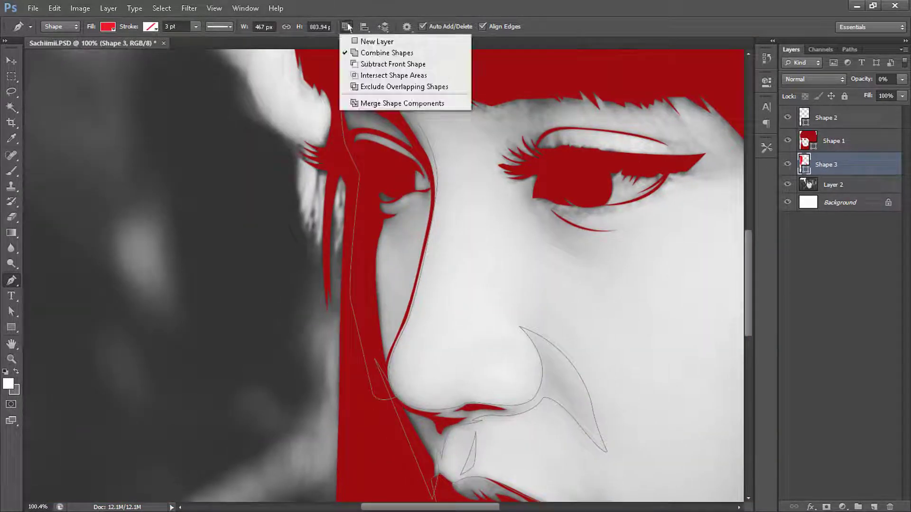
# - Extend the shading outline with points below the lower eyelid and along the lash line
pyautogui.scroll(5, 454, 175)
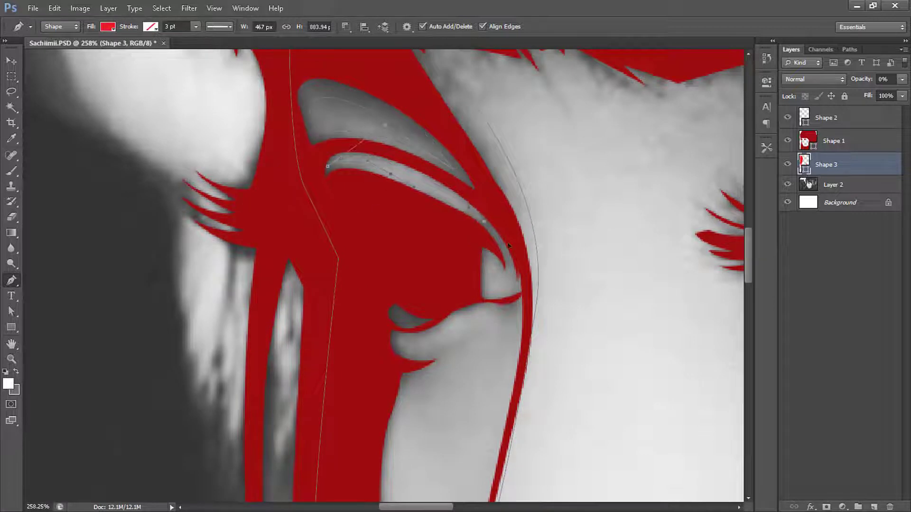
pyautogui.scroll(-2, 507, 245)
pyautogui.moveTo(448, 296); pyautogui.dragTo(510, 185)
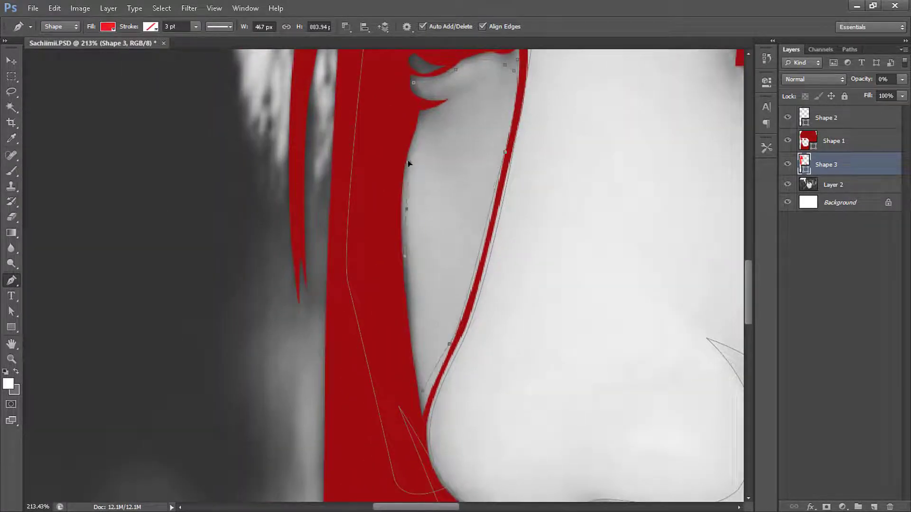
pyautogui.scroll(-5, 464, 88)
pyautogui.scroll(4, 400, 57)
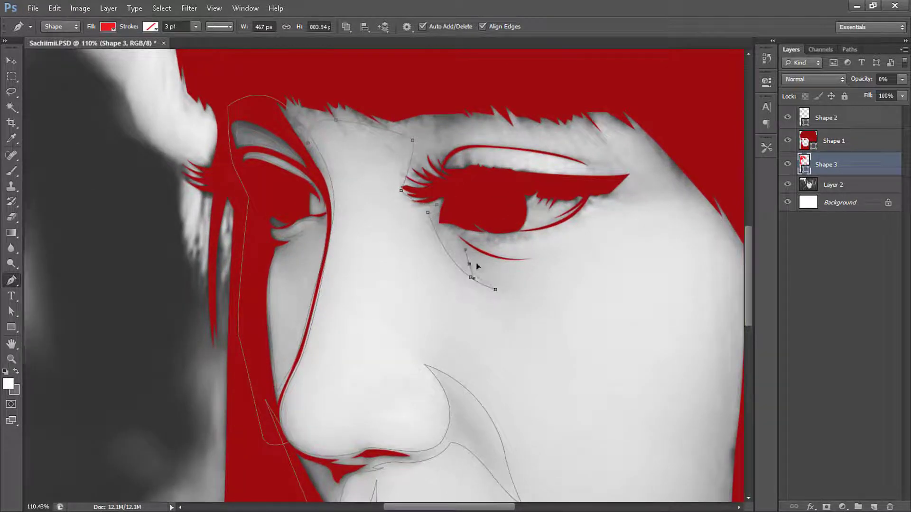
pyautogui.click(481, 242)
pyautogui.click(590, 211)
pyautogui.click(633, 185)
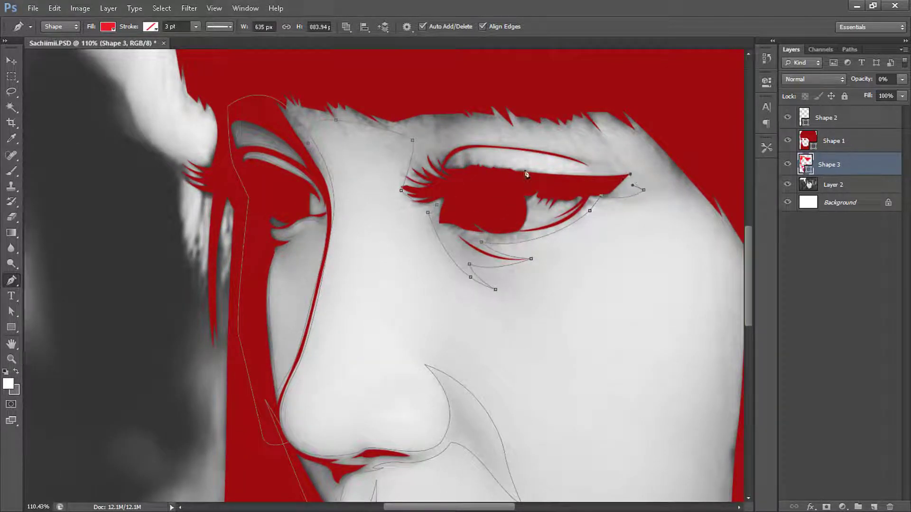
pyautogui.scroll(-3, 596, 169)
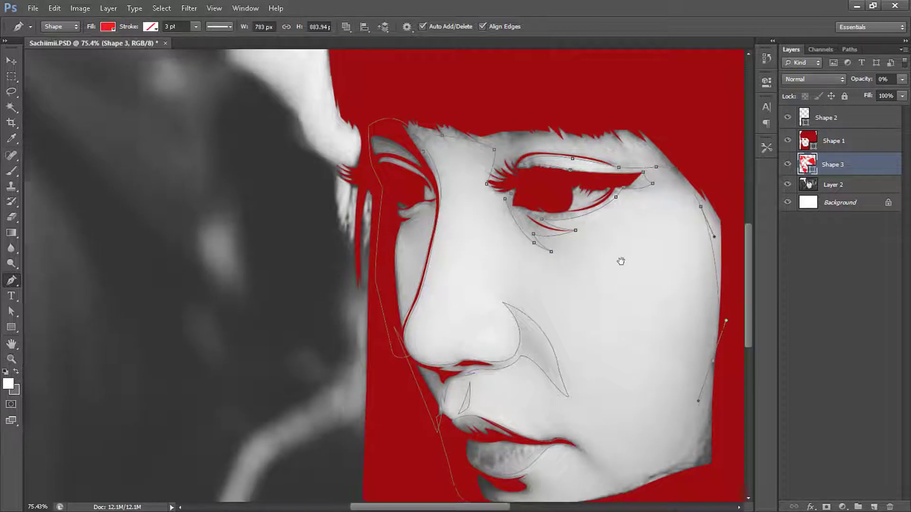
pyautogui.scroll(2, 242, 216)
pyautogui.scroll(3, 631, 301)
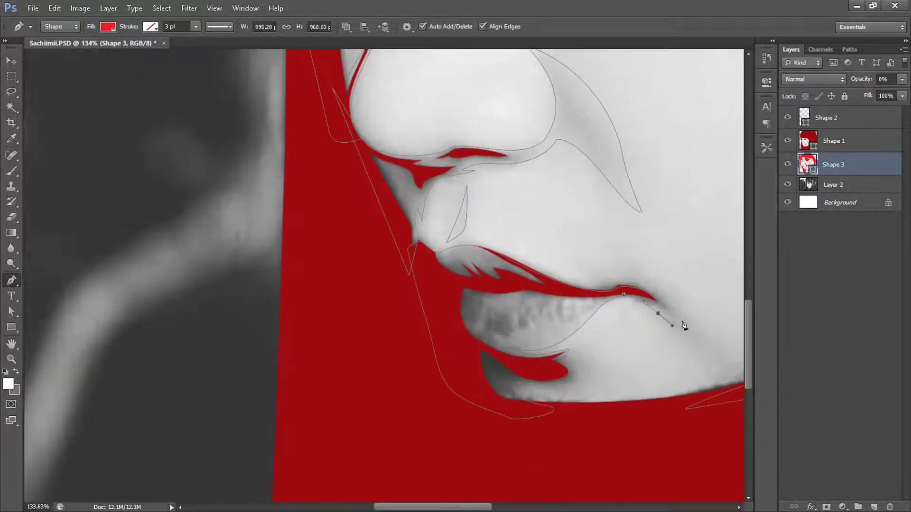
pyautogui.scroll(-5, 600, 303)
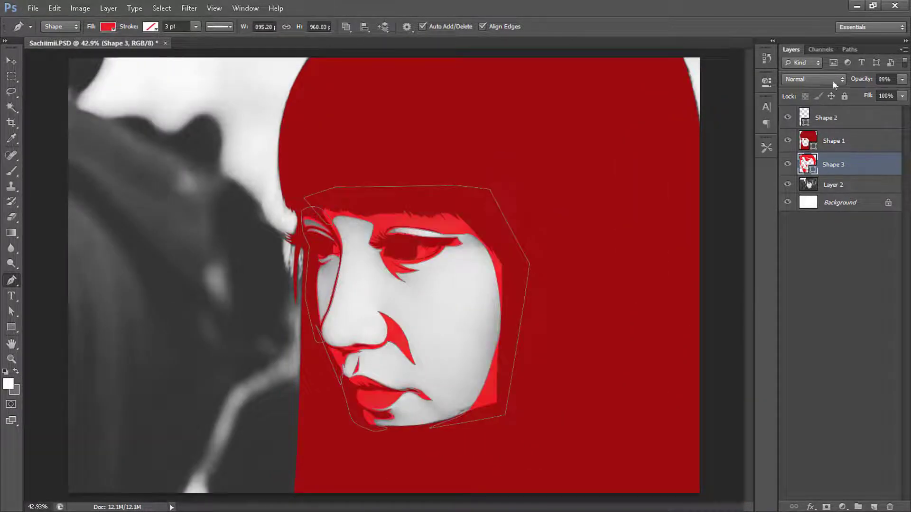
# - Fill the shading shape with red and set its layer opacity to 50%
pyautogui.click(108, 26)
pyautogui.click(55, 96)
pyautogui.click(886, 79)
pyautogui.write('7')
pyautogui.press('Return')
pyautogui.click(787, 185)
# - Hide the photo layer and drop the hair shape to half opacity
pyautogui.click(833, 185)
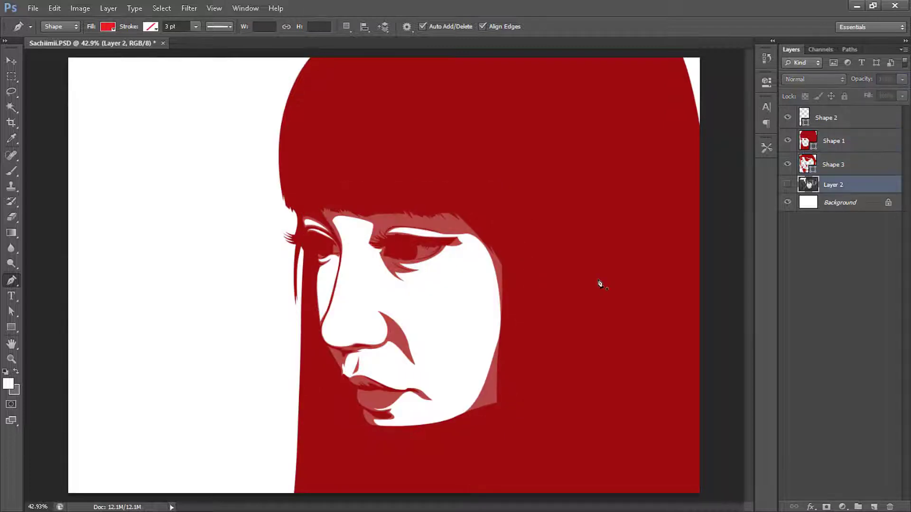
pyautogui.click(833, 164)
pyautogui.press('5')
pyautogui.keyDown('alt'); pyautogui.click(788, 185); pyautogui.keyUp('alt')
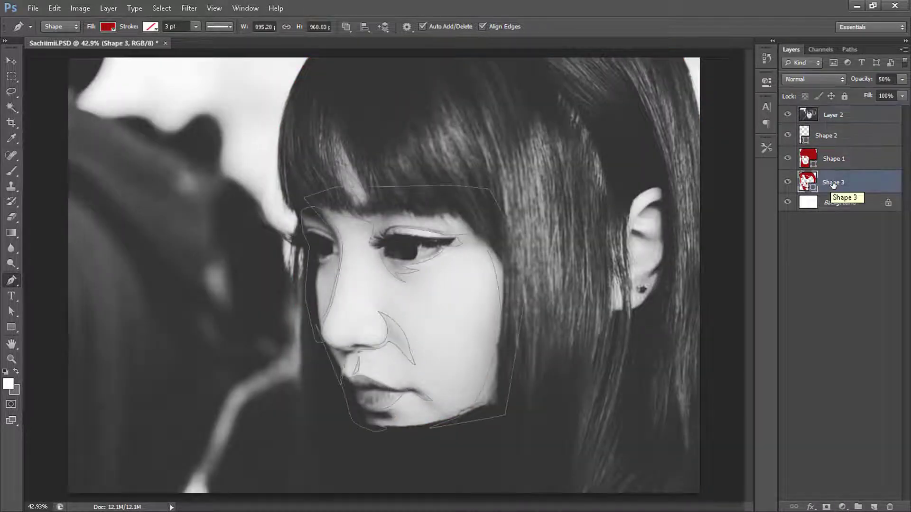
pyautogui.keyDown('alt'); pyautogui.click(787, 185); pyautogui.keyUp('alt')
pyautogui.click(840, 185)
pyautogui.click(788, 185)
pyautogui.click(833, 141)
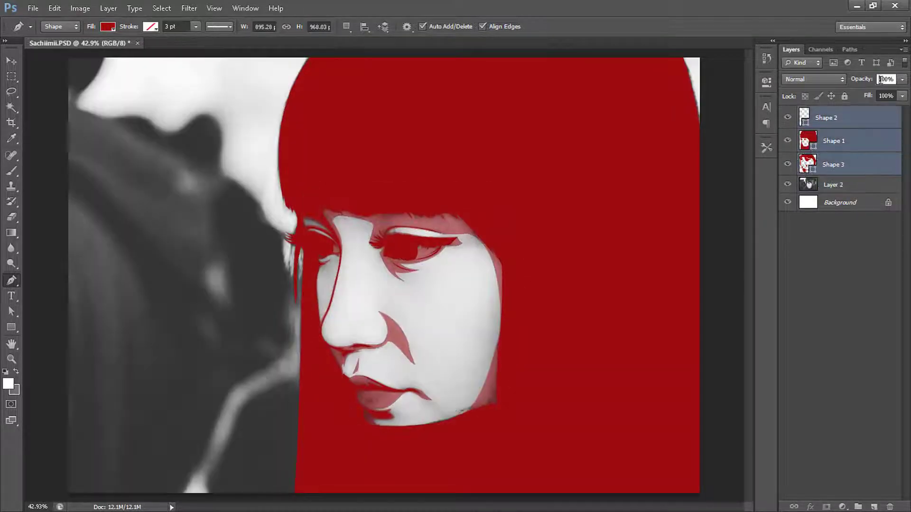
pyautogui.press('5')
pyautogui.scroll(1, 617, 218)
pyautogui.scroll(5, 617, 218)
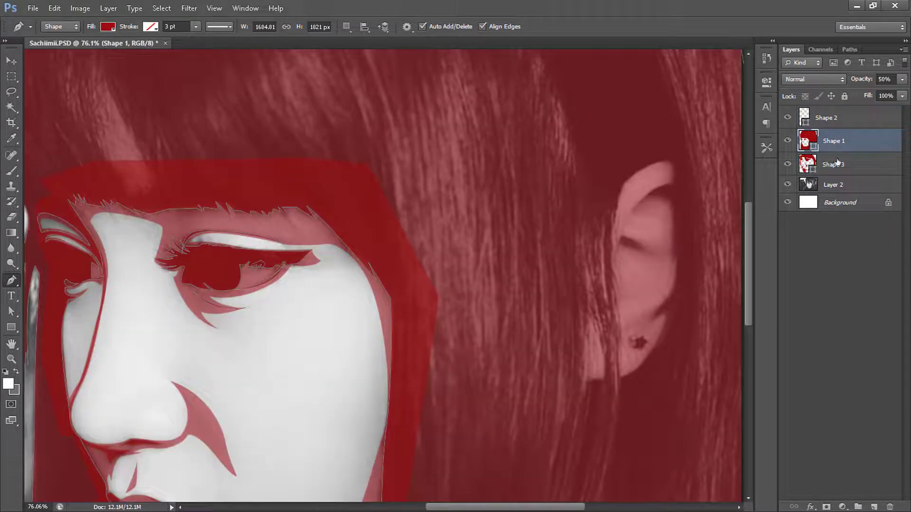
# - Cut the ear out of the hair shape with a curved outline along its edges
pyautogui.click(670, 163)
pyautogui.click(623, 191)
pyautogui.moveTo(621, 378); pyautogui.dragTo(664, 316)
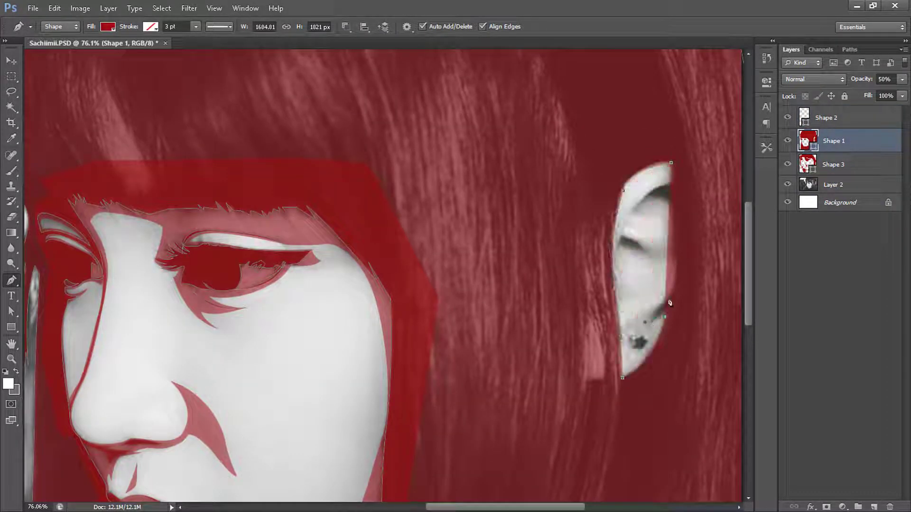
pyautogui.moveTo(676, 232); pyautogui.dragTo(677, 219)
pyautogui.scroll(2, 484, 315)
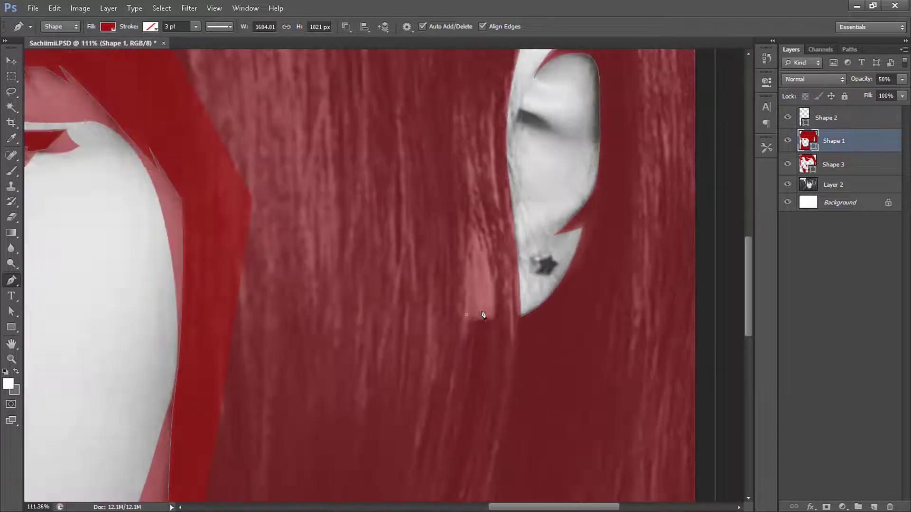
pyautogui.moveTo(514, 140); pyautogui.dragTo(473, 235)
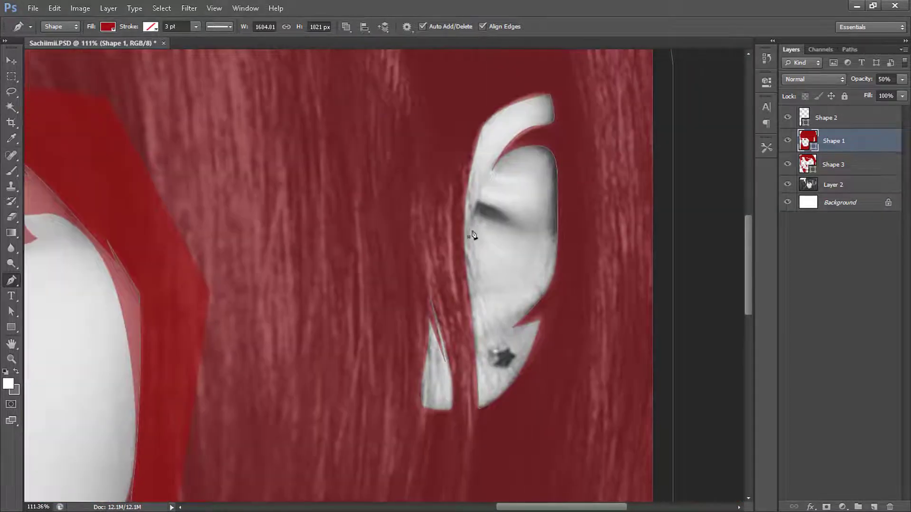
pyautogui.hotkey('ctrl', '0')
# - Return the Shape 1 hair layer to 100% opacity and show the photo again
pyautogui.click(826, 118)
pyautogui.click(788, 164)
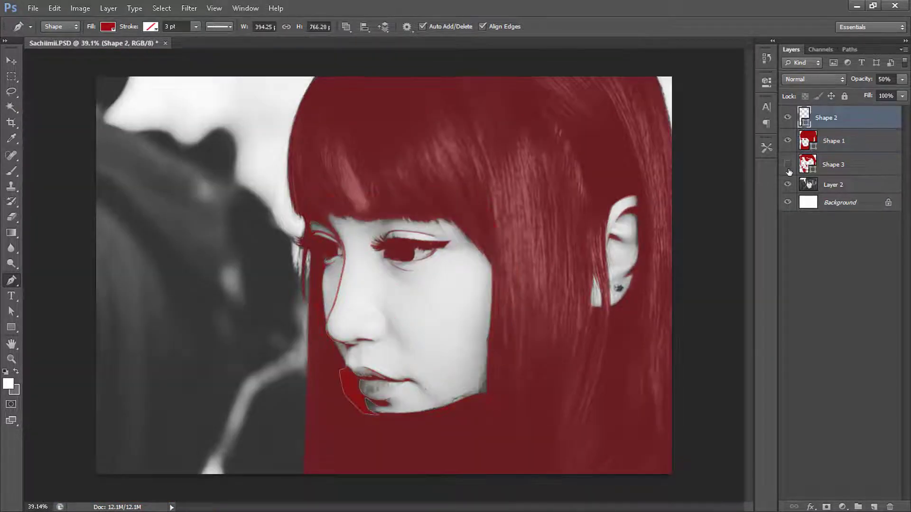
pyautogui.click(788, 164)
pyautogui.click(788, 184)
pyautogui.click(849, 141)
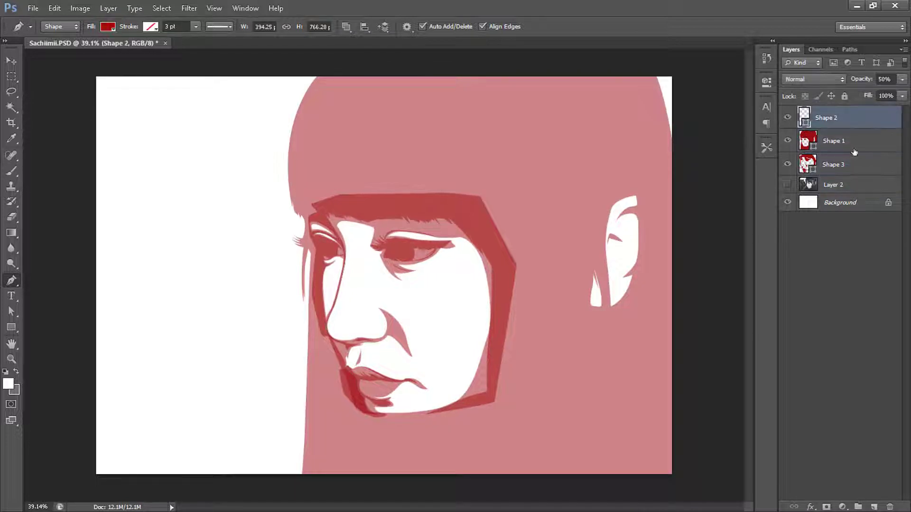
pyautogui.press('0')
pyautogui.click(787, 184)
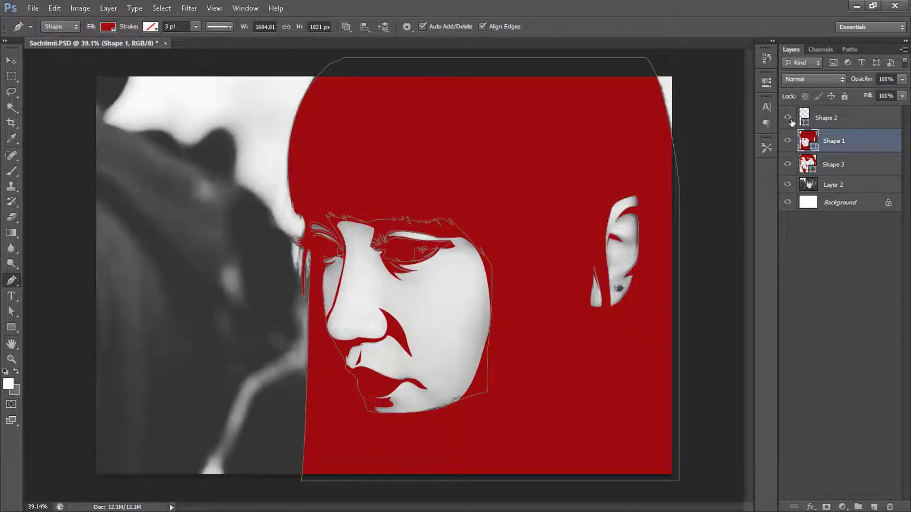
pyautogui.scroll(5, 646, 296)
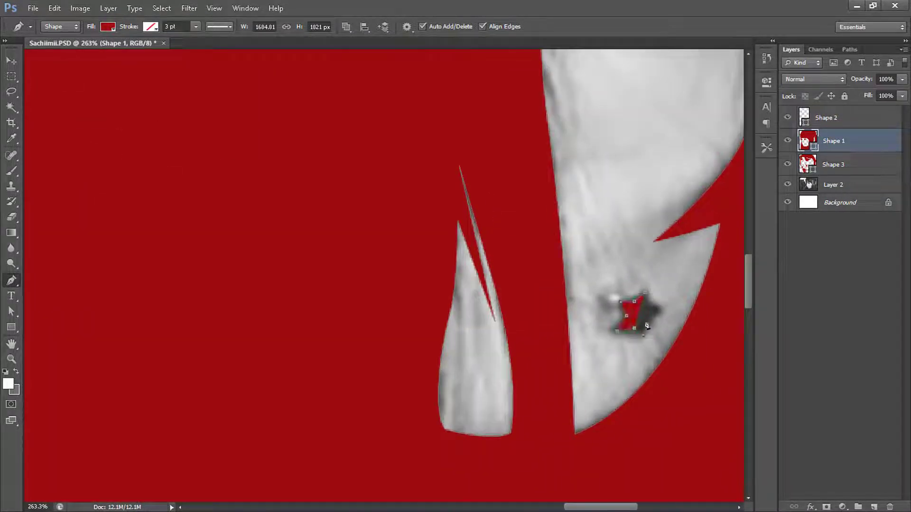
# - Add the earring star to the hair shape and hide the three red shape layers
pyautogui.click(644, 293)
pyautogui.click(612, 331)
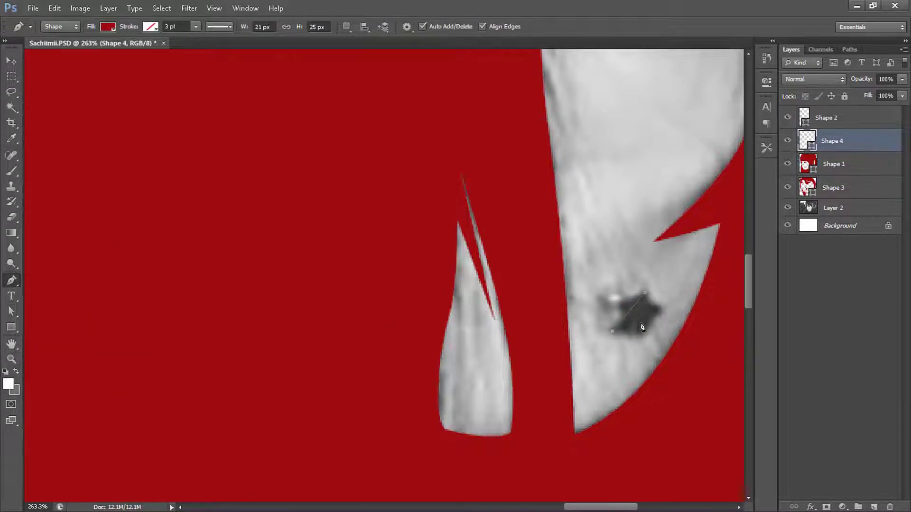
pyautogui.click(646, 298)
pyautogui.press('a')
pyautogui.keyDown('shift'); pyautogui.click(834, 164); pyautogui.keyUp('shift')
pyautogui.hotkey('ctrl', 'e')
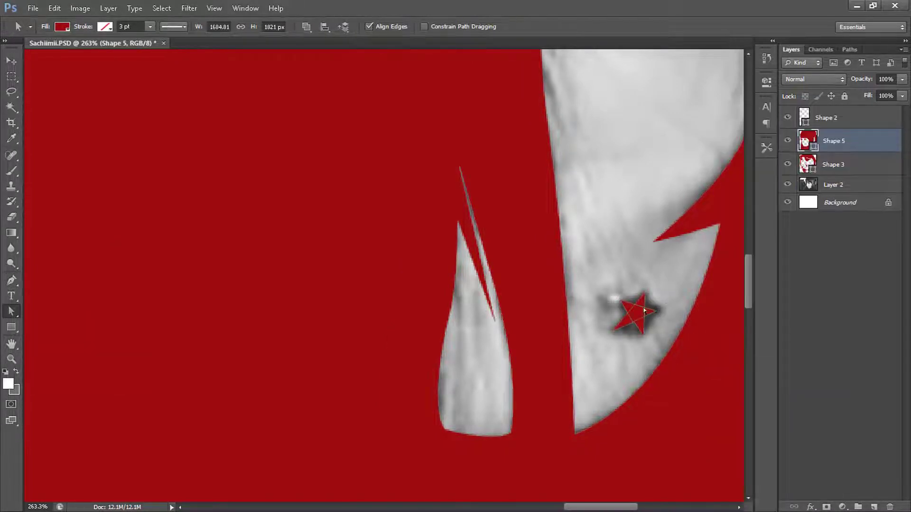
pyautogui.hotkey('ctrl', '0')
pyautogui.click(796, 183)
pyautogui.moveTo(787, 164); pyautogui.dragTo(788, 117)
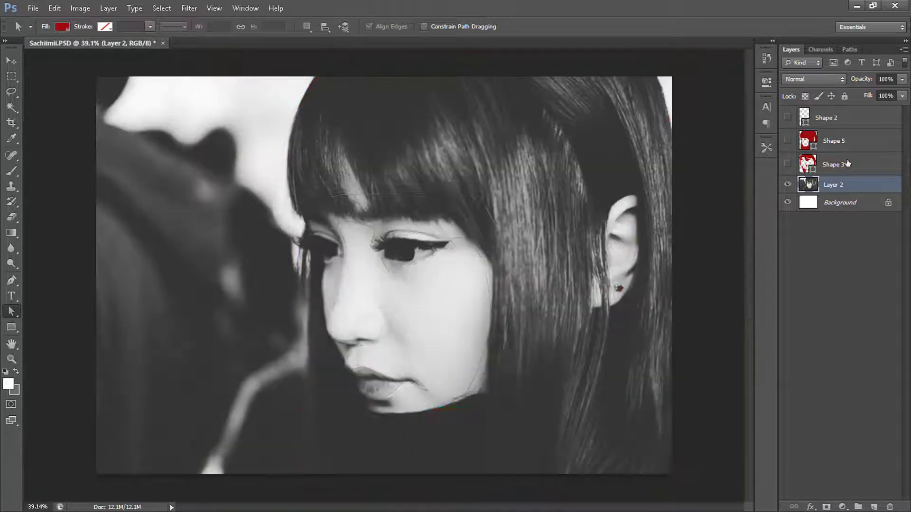
# - Start Shape 6 down the right hair edge at 20% opacity
pyautogui.press('p')
pyautogui.click(454, 75)
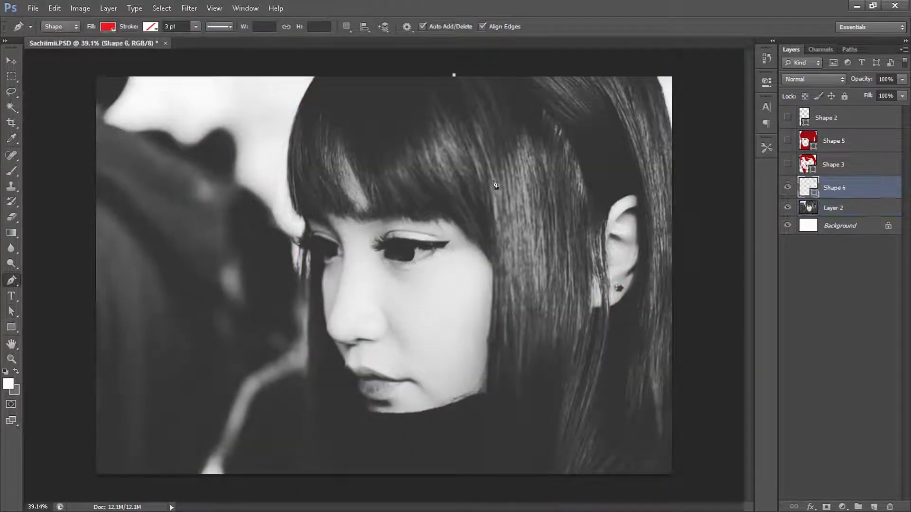
pyautogui.click(475, 138)
pyautogui.click(491, 276)
pyautogui.click(489, 378)
pyautogui.scroll(5, 490, 392)
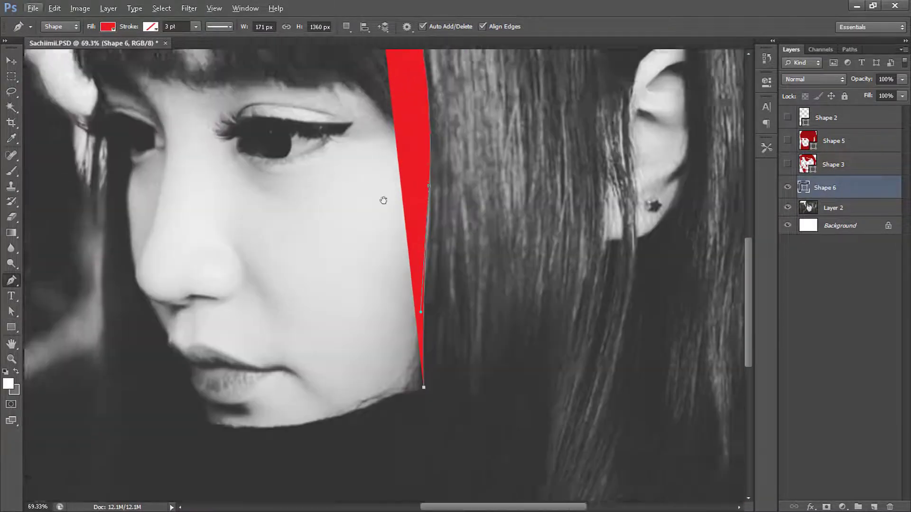
pyautogui.press('2')
# - Zigzag jagged strand-tip points along the hair edge beside the chin
pyautogui.click(410, 170)
pyautogui.click(407, 207)
pyautogui.click(410, 254)
pyautogui.click(421, 165)
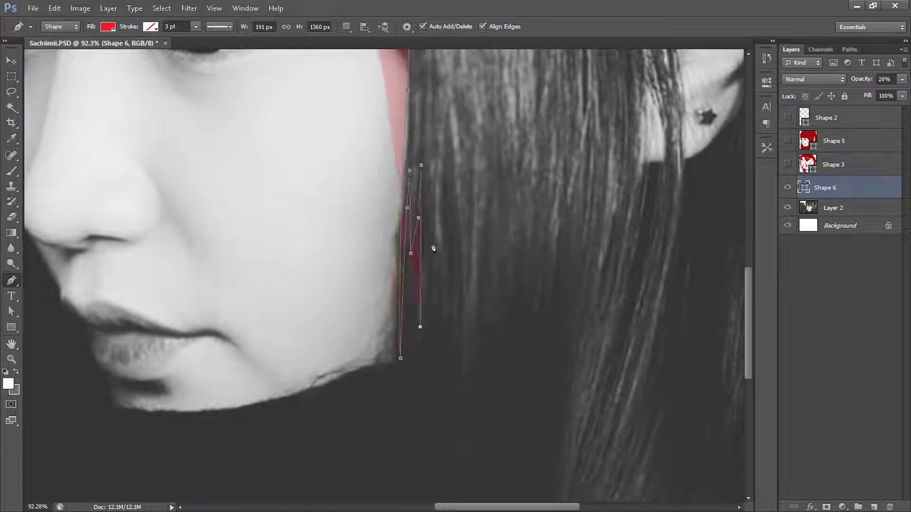
pyautogui.click(420, 327)
pyautogui.click(441, 293)
pyautogui.click(462, 224)
pyautogui.scroll(-2, 463, 224)
pyautogui.click(381, 307)
pyautogui.click(381, 366)
pyautogui.click(394, 237)
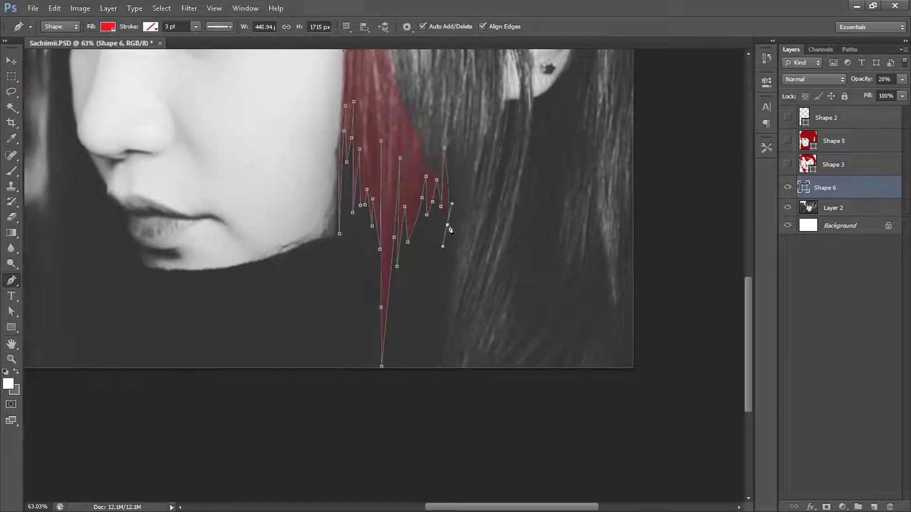
# - Trace the bottom edge and the jagged lower-right strand tips
pyautogui.click(443, 374)
pyautogui.click(620, 375)
pyautogui.scroll(2, 607, 375)
pyautogui.click(592, 358)
pyautogui.click(565, 411)
pyautogui.click(543, 395)
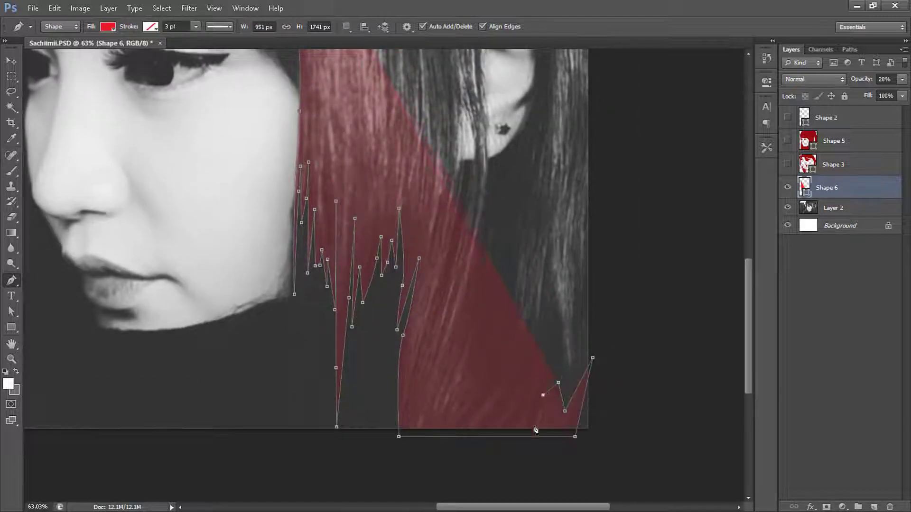
pyautogui.click(532, 429)
pyautogui.click(542, 354)
pyautogui.click(518, 392)
pyautogui.click(485, 428)
pyautogui.click(551, 246)
pyautogui.click(595, 259)
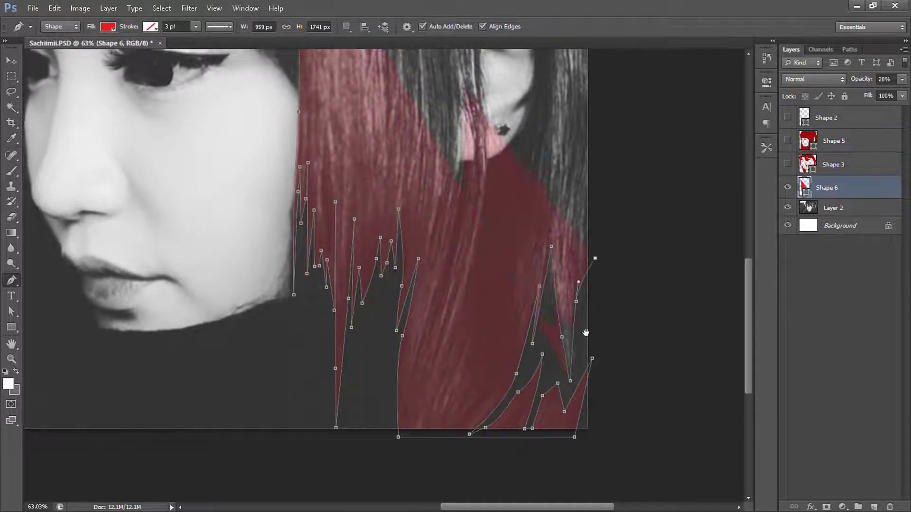
pyautogui.scroll(-2, 586, 333)
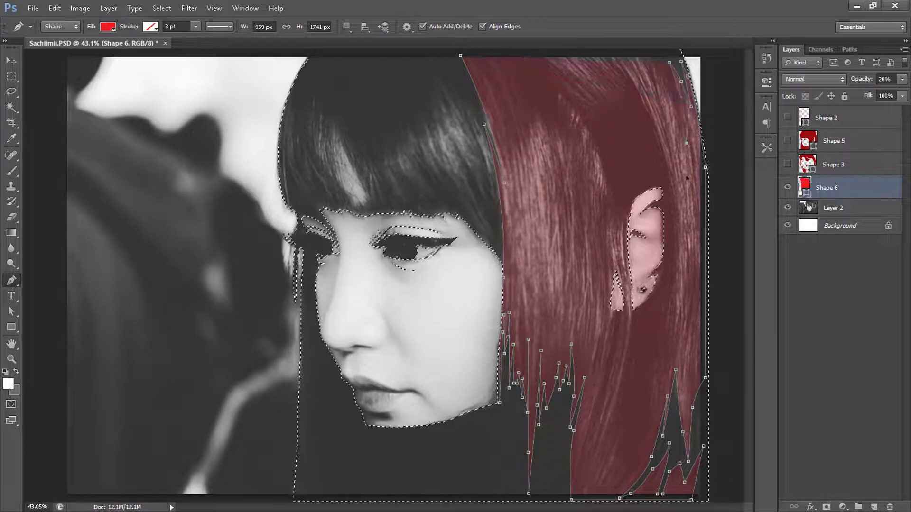
pyautogui.scroll(1, 522, 142)
# - Cut jagged strand tips into the top hair and curve the outline beside the fringe
pyautogui.click(516, 117)
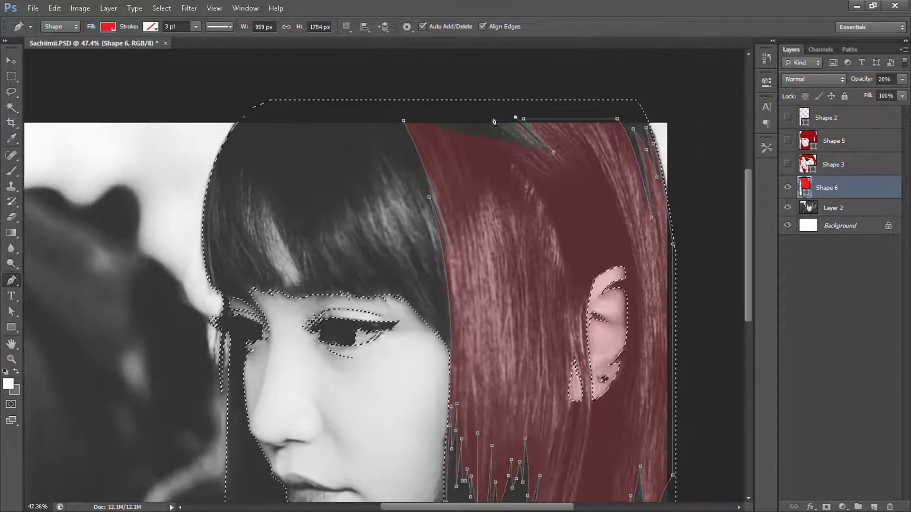
pyautogui.click(479, 132)
pyautogui.click(532, 155)
pyautogui.click(504, 153)
pyautogui.click(553, 183)
pyautogui.click(504, 197)
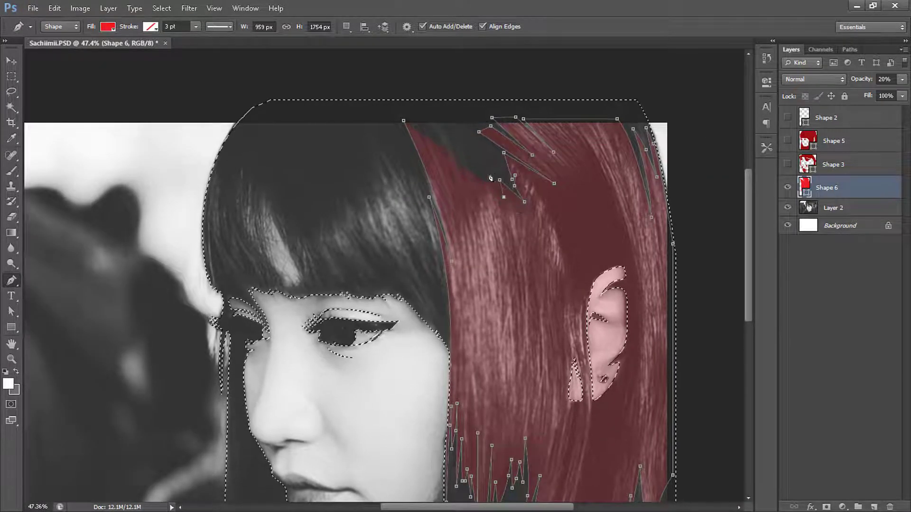
pyautogui.click(488, 180)
pyautogui.click(479, 197)
pyautogui.click(477, 164)
pyautogui.click(455, 146)
pyautogui.click(440, 125)
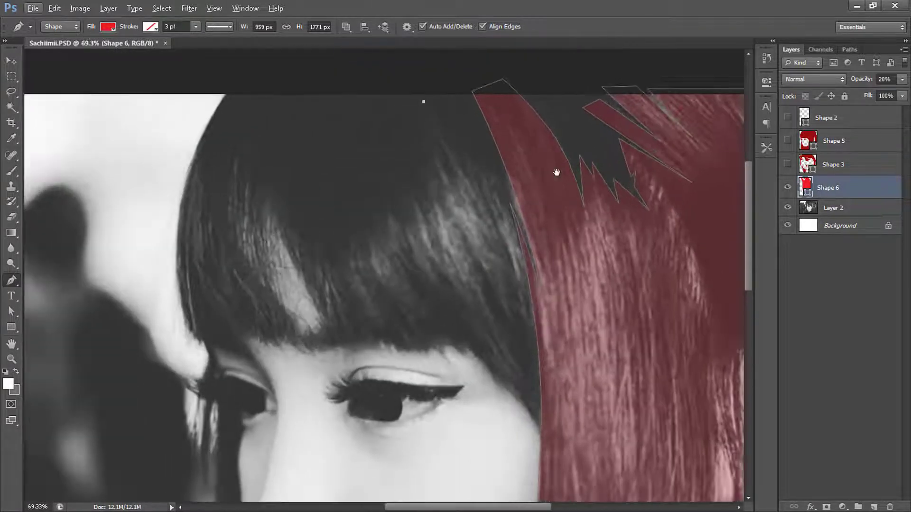
pyautogui.moveTo(482, 194); pyautogui.dragTo(502, 237)
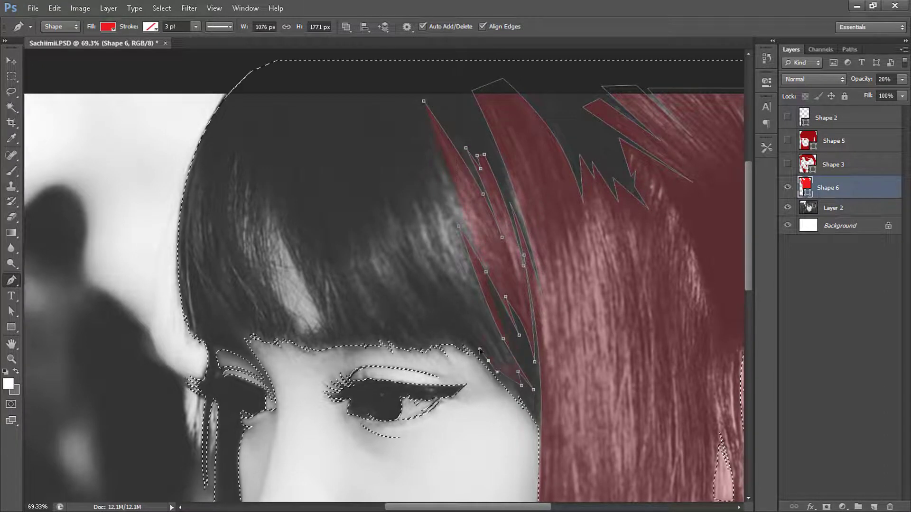
pyautogui.moveTo(356, 249); pyautogui.dragTo(349, 221)
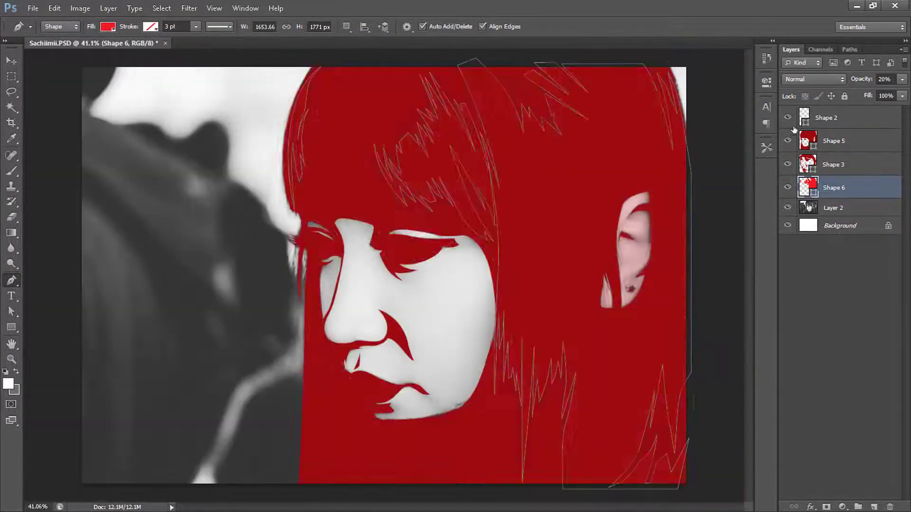
# - Show the photo and trace Shape 7 along the face edge from nose to chin
pyautogui.click(787, 207)
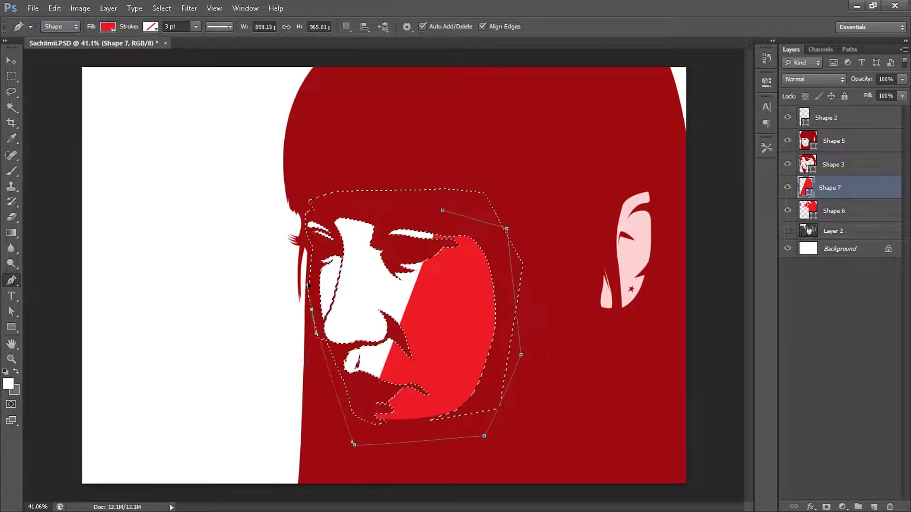
pyautogui.click(326, 246)
pyautogui.click(305, 317)
pyautogui.click(294, 351)
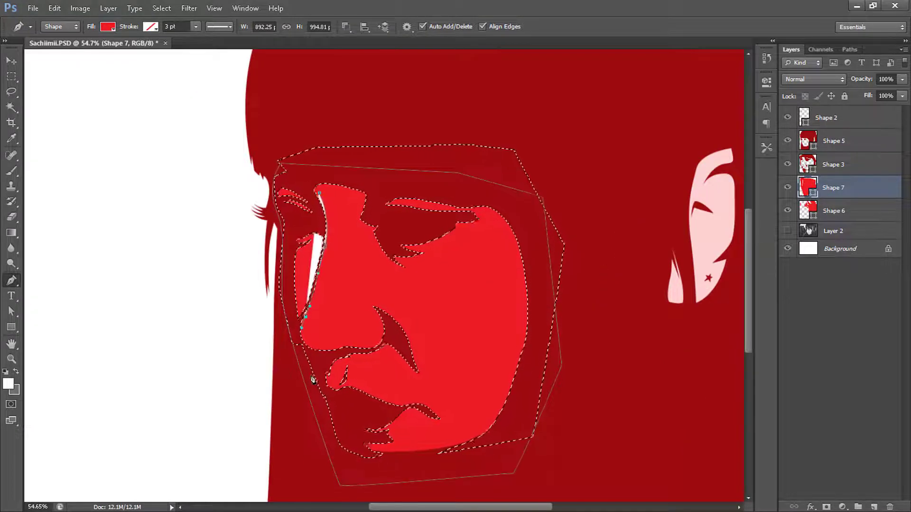
pyautogui.click(316, 396)
pyautogui.click(338, 442)
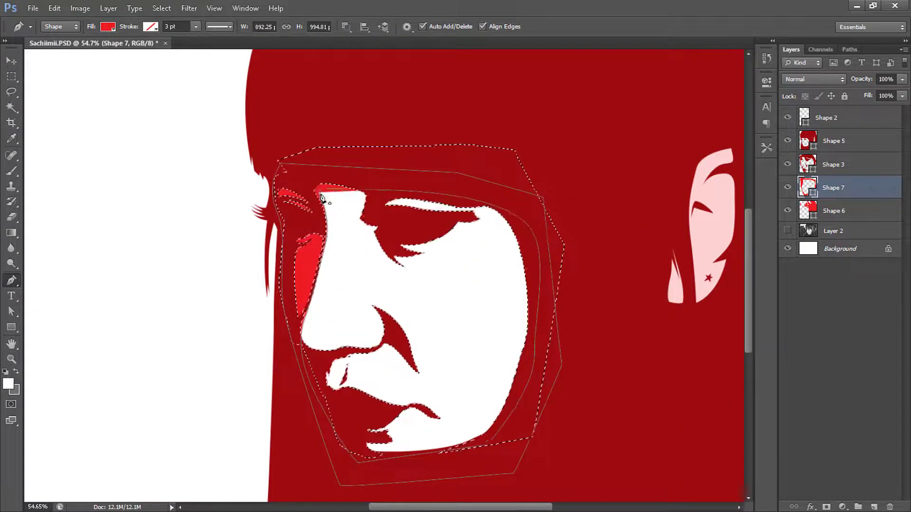
pyautogui.scroll(-3, 492, 240)
# - Check the face shape's fill colour and select the Shape 3 layer
pyautogui.click(863, 143)
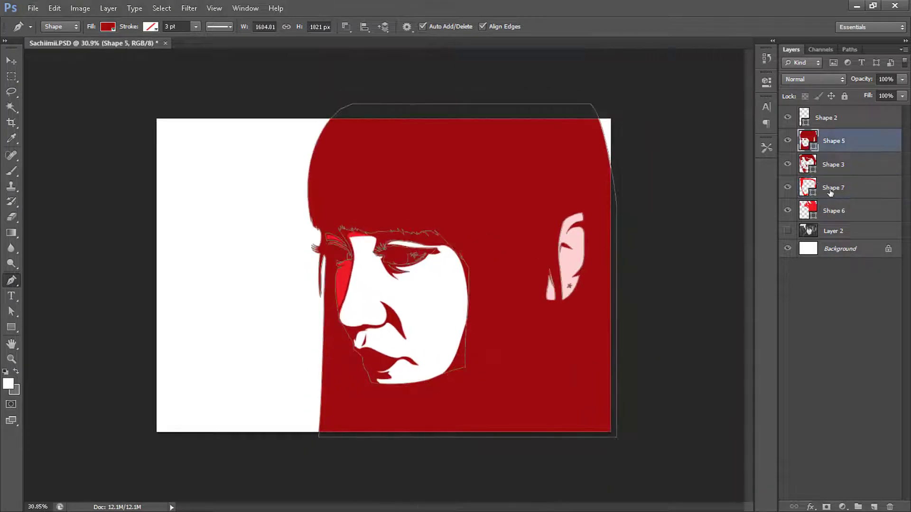
pyautogui.click(831, 189)
pyautogui.click(108, 27)
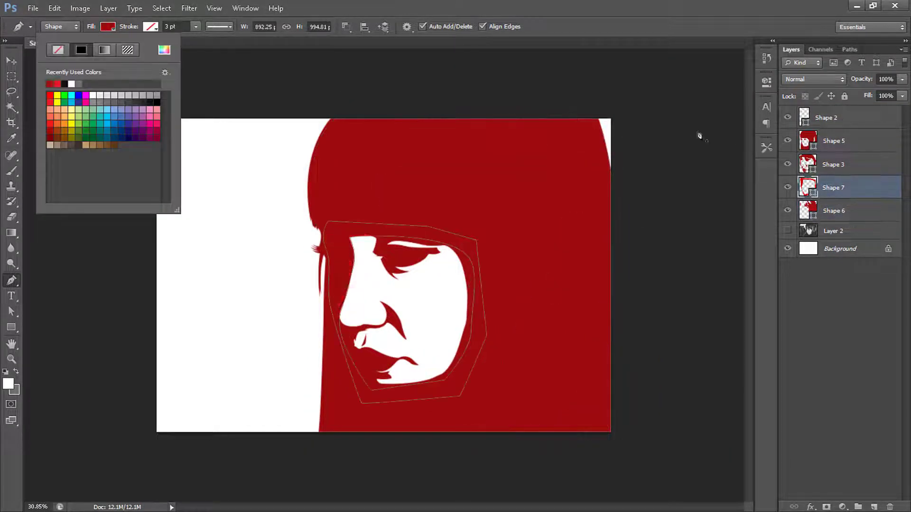
pyautogui.click(834, 164)
pyautogui.scroll(2, 412, 289)
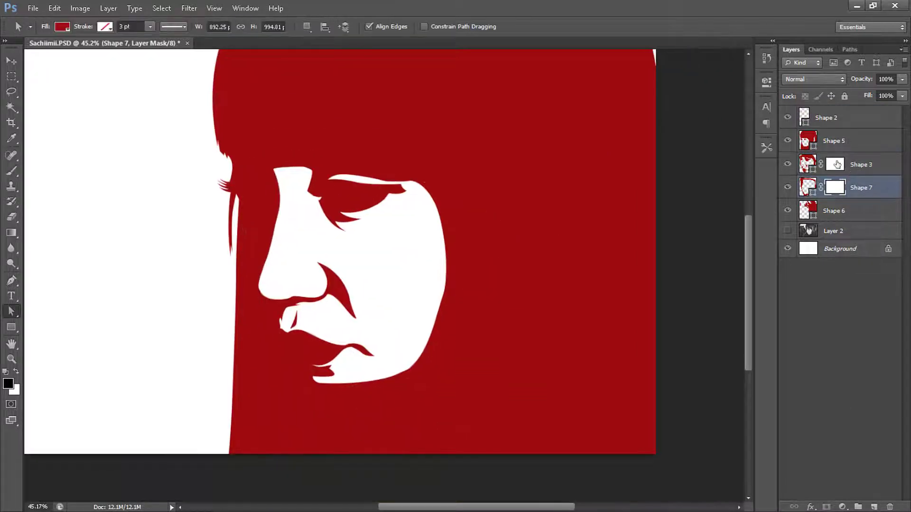
# - Brush the Shape 3 and Shape 7 masks to fade eye, nose, lip and face-edge shadows
pyautogui.click(838, 164)
pyautogui.press('b')
pyautogui.moveTo(418, 190)
pyautogui.mouseDown()
pyautogui.moveTo(303, 209)
pyautogui.moveTo(284, 223)
pyautogui.mouseUp()
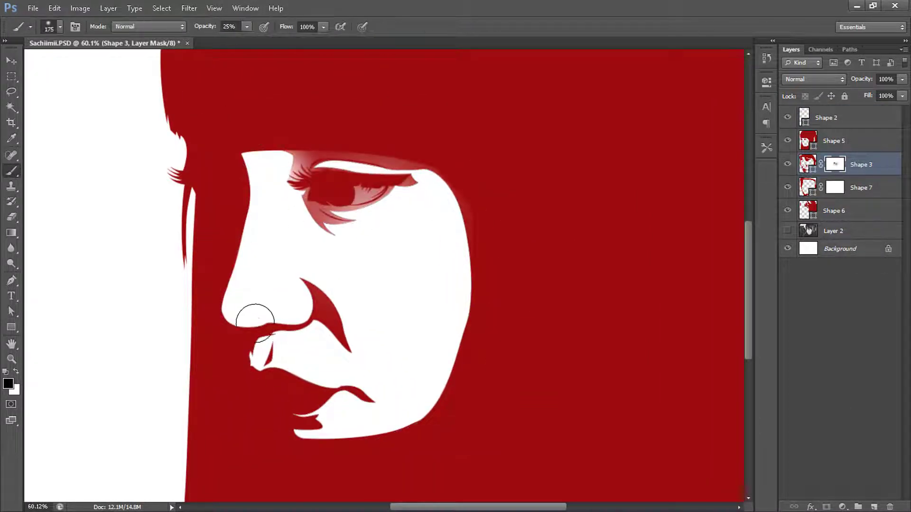
pyautogui.moveTo(255, 323)
pyautogui.mouseDown()
pyautogui.moveTo(362, 321)
pyautogui.moveTo(339, 418)
pyautogui.moveTo(455, 213)
pyautogui.mouseUp()
pyautogui.moveTo(294, 185)
pyautogui.mouseDown()
pyautogui.moveTo(406, 181)
pyautogui.moveTo(427, 397)
pyautogui.moveTo(257, 327)
pyautogui.mouseUp()
pyautogui.click(835, 188)
pyautogui.press(']')
pyautogui.press(']')
pyautogui.moveTo(228, 157)
pyautogui.mouseDown()
pyautogui.moveTo(270, 285)
pyautogui.moveTo(295, 174)
pyautogui.moveTo(396, 416)
pyautogui.mouseUp()
# - Move Shape 2 below Shape 5, reselect the Shape 3 mask, and bring Shape 6 to the top
pyautogui.moveTo(828, 118); pyautogui.dragTo(854, 152)
pyautogui.press('a')
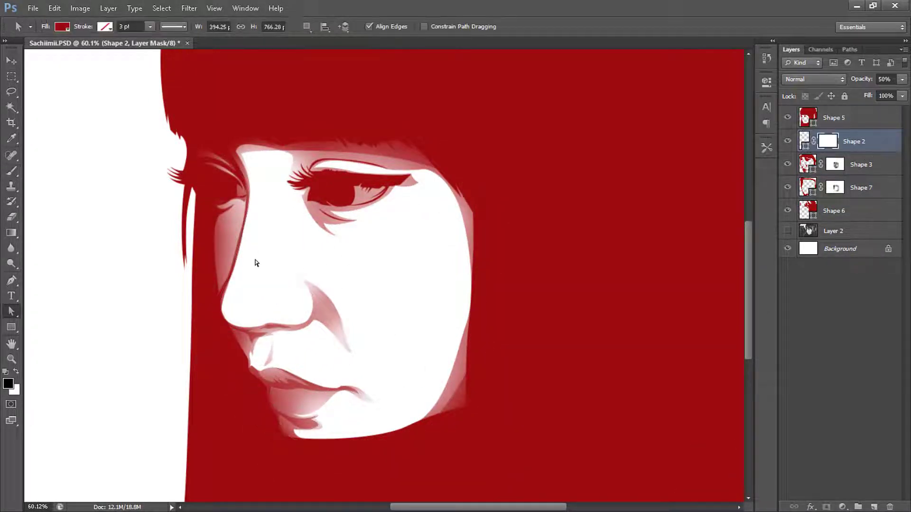
pyautogui.press('b')
pyautogui.click(256, 266)
pyautogui.click(835, 164)
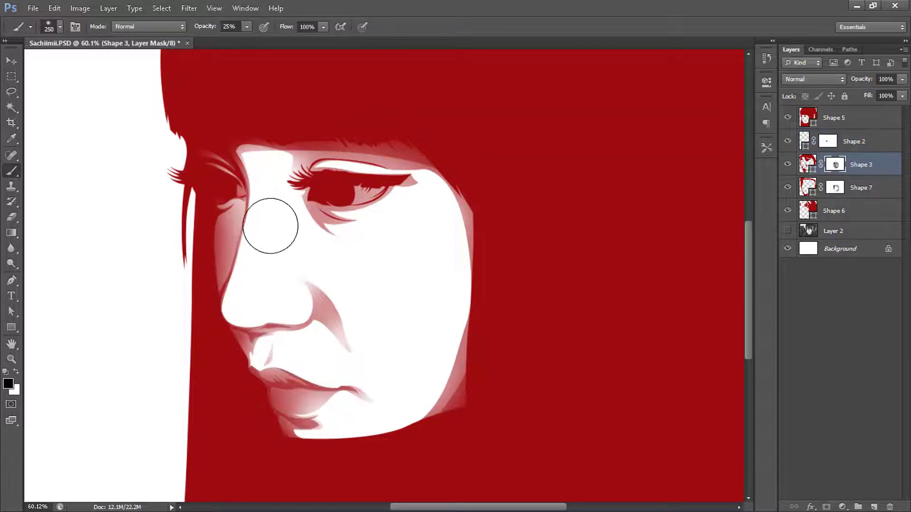
pyautogui.hotkey('alt', '[')
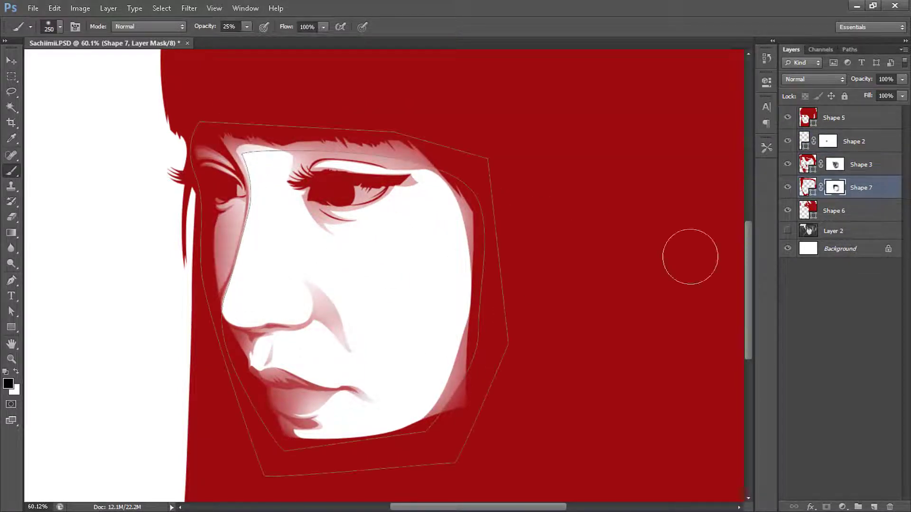
pyautogui.hotkey('alt', ']')
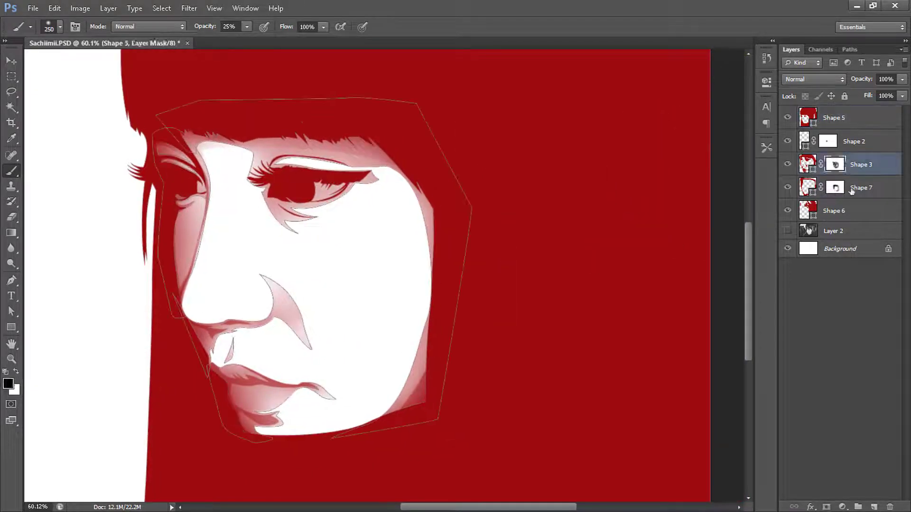
pyautogui.hotkey('ctrl', 'shift', ']')
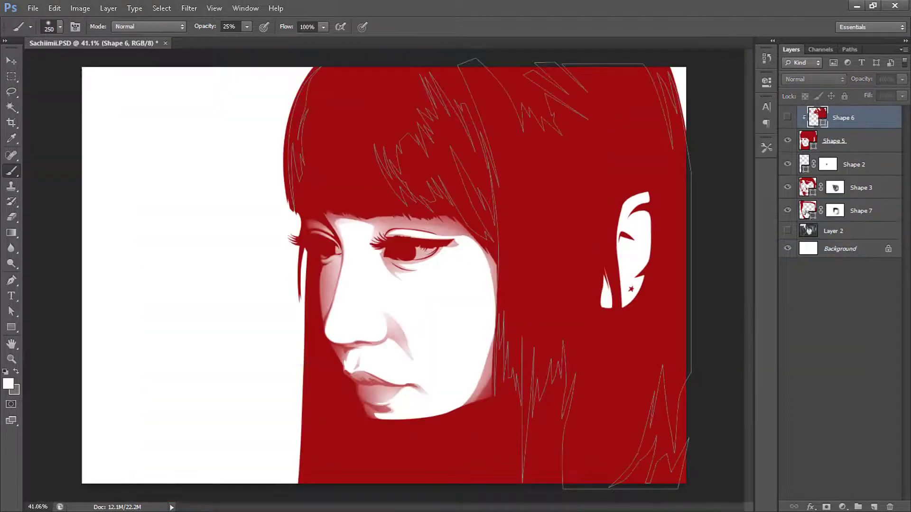
# - Show reference photo Layer 2 and outline the ear as a Pen shape at lowered opacity
pyautogui.press('p')
pyautogui.click(809, 231)
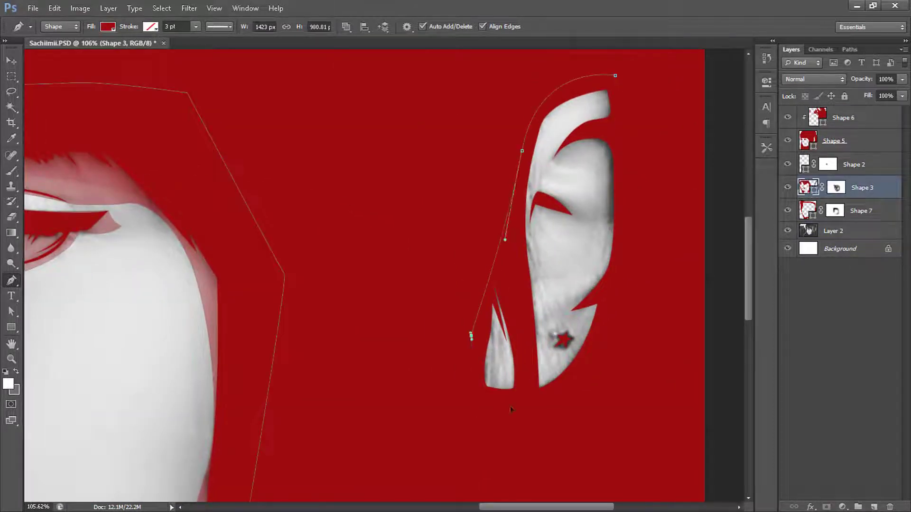
pyautogui.click(476, 417)
pyautogui.click(615, 75)
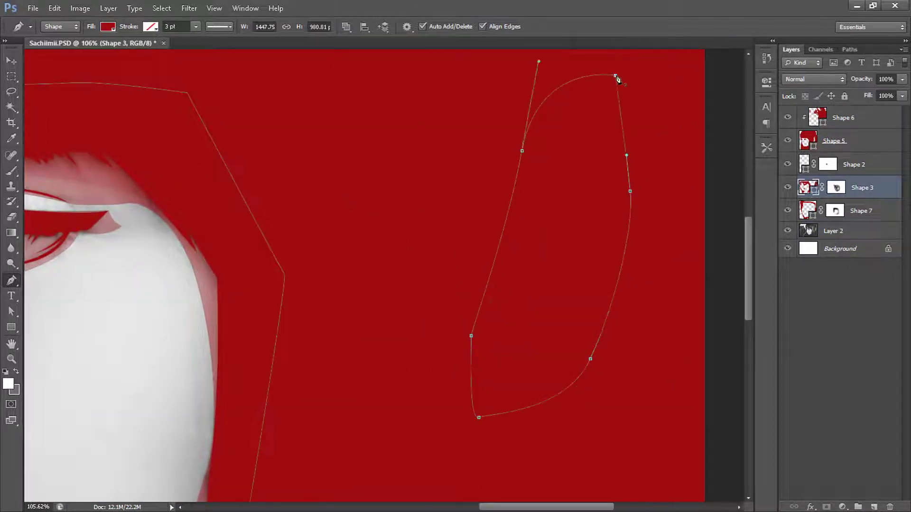
pyautogui.press('2')
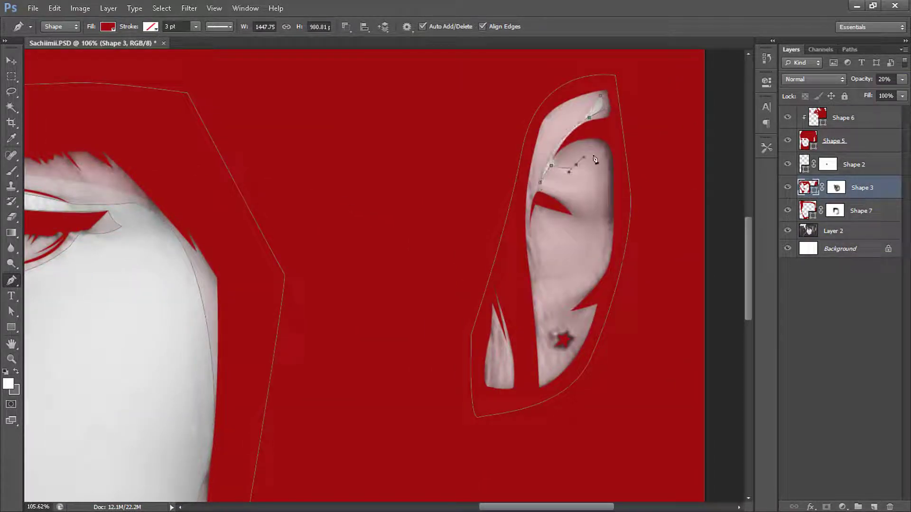
# - Subtract the upper ear highlight and lower ear spike cut-outs from Shape 3
pyautogui.click(531, 205)
pyautogui.click(532, 272)
pyautogui.click(603, 273)
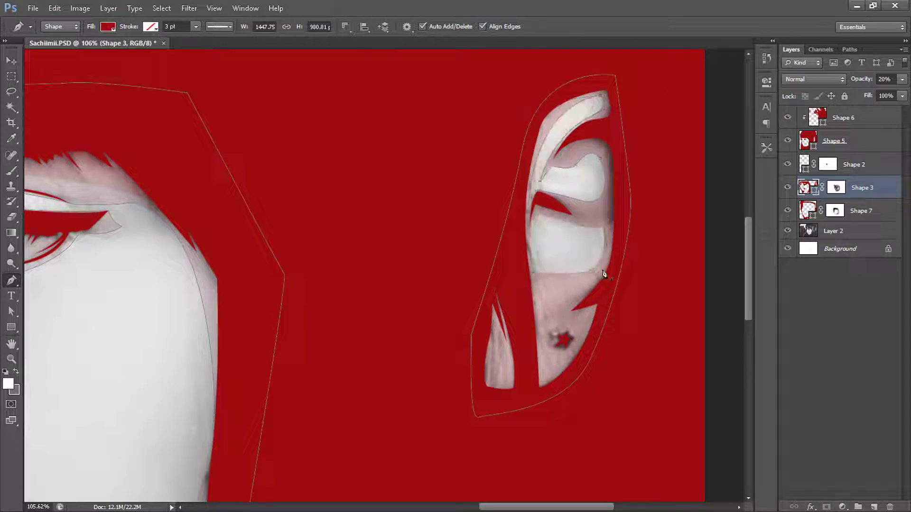
pyautogui.click(501, 390)
pyautogui.press('0')
pyautogui.click(836, 187)
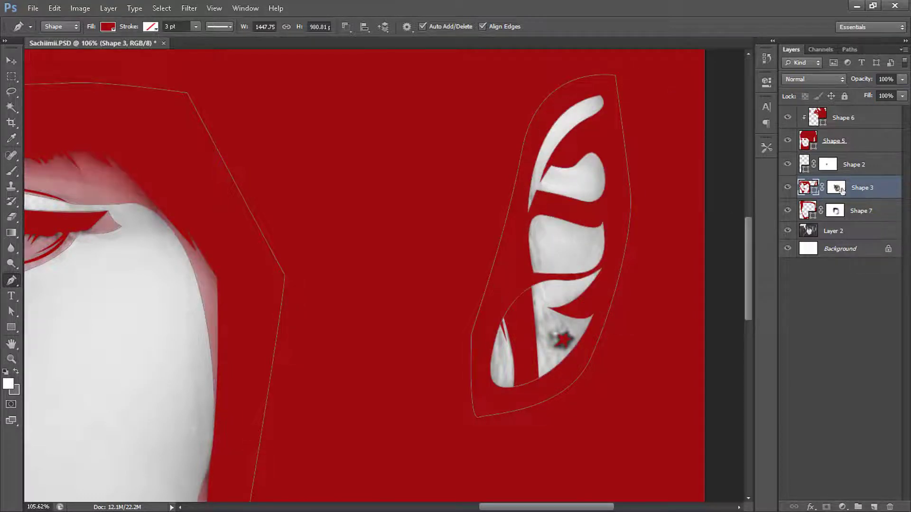
# - Paint soft shading on the Shape 3 mask and hide reference photo Layer 2
pyautogui.press('b')
pyautogui.moveTo(569, 143); pyautogui.dragTo(566, 213)
pyautogui.press('x')
pyautogui.click(788, 230)
pyautogui.click(810, 231)
# - Darken the lower-right hair and the hair near the ear with soft mask shading
pyautogui.hotkey('ctrl', '0')
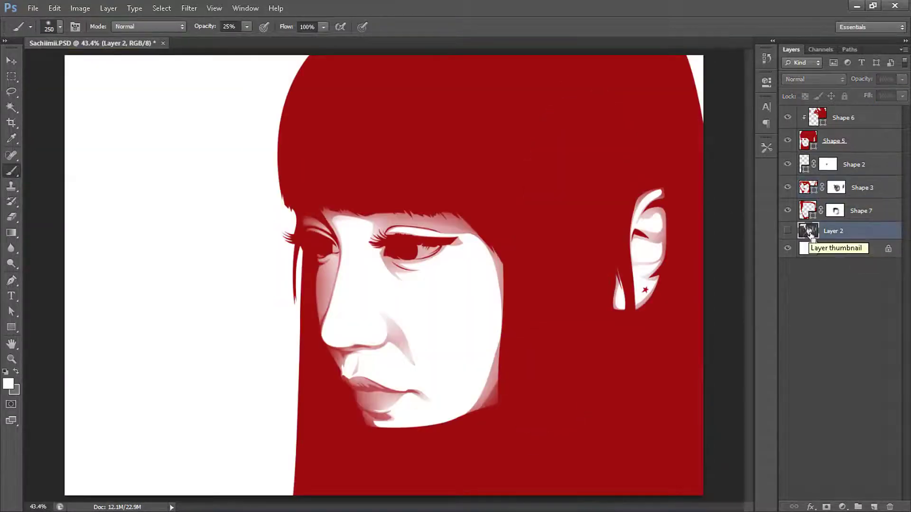
pyautogui.scroll(-1, 559, 283)
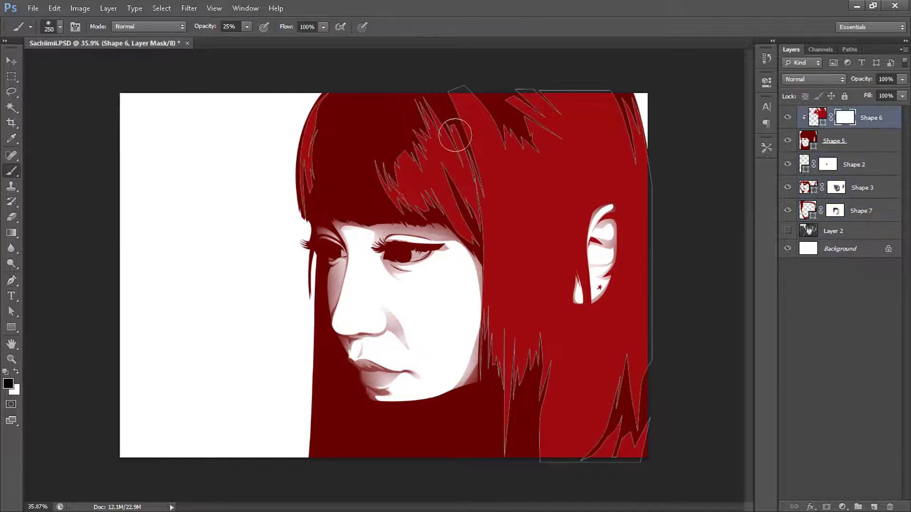
pyautogui.moveTo(671, 434); pyautogui.dragTo(553, 380)
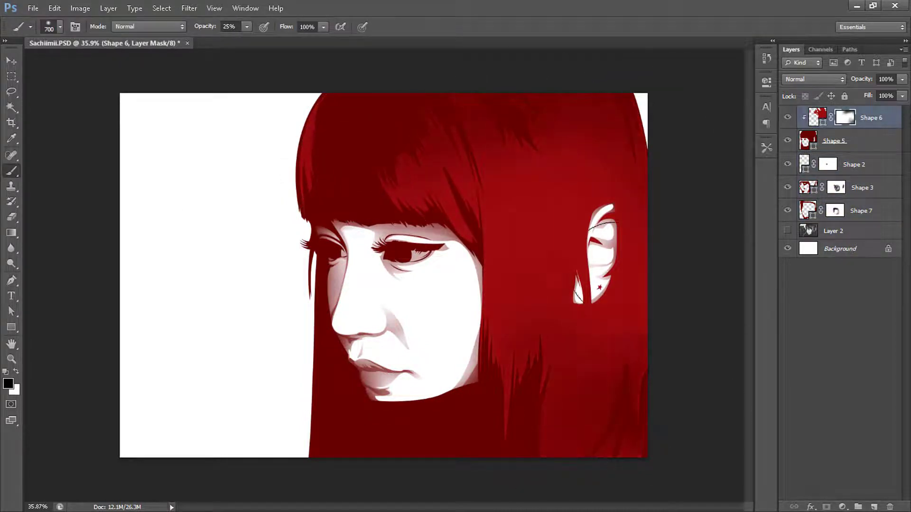
pyautogui.moveTo(591, 208); pyautogui.dragTo(482, 376)
pyautogui.hotkey('ctrl', '+')
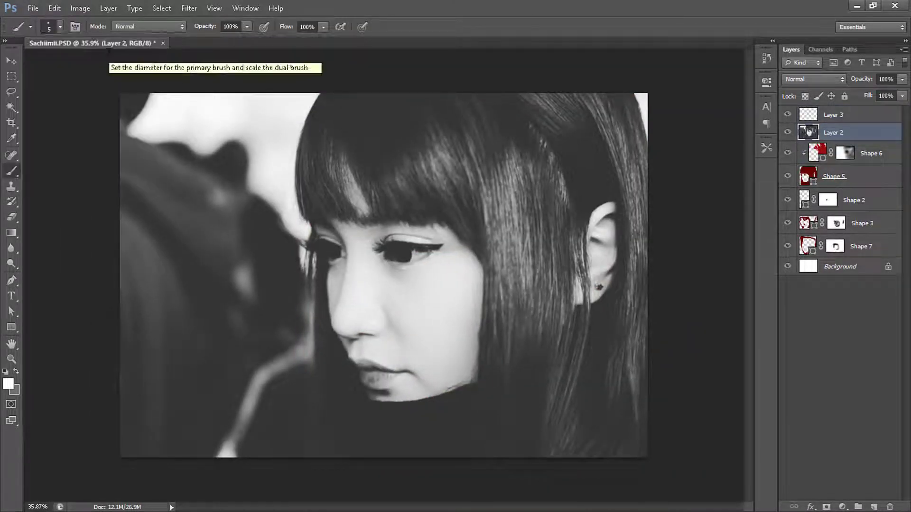
# - On a new layer, draw a curved hair strand path and stroke it in red
pyautogui.click(451, 106)
pyautogui.hotkey('alt', ']')
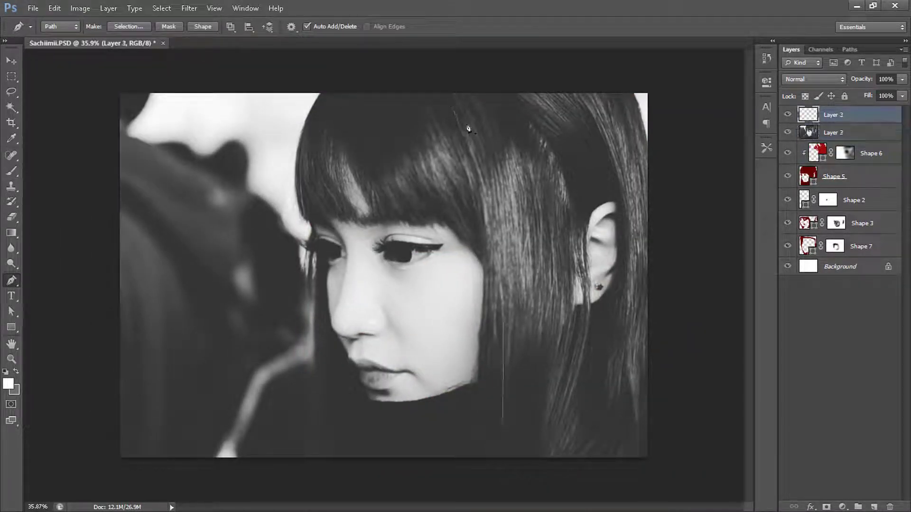
pyautogui.scroll(2, 480, 472)
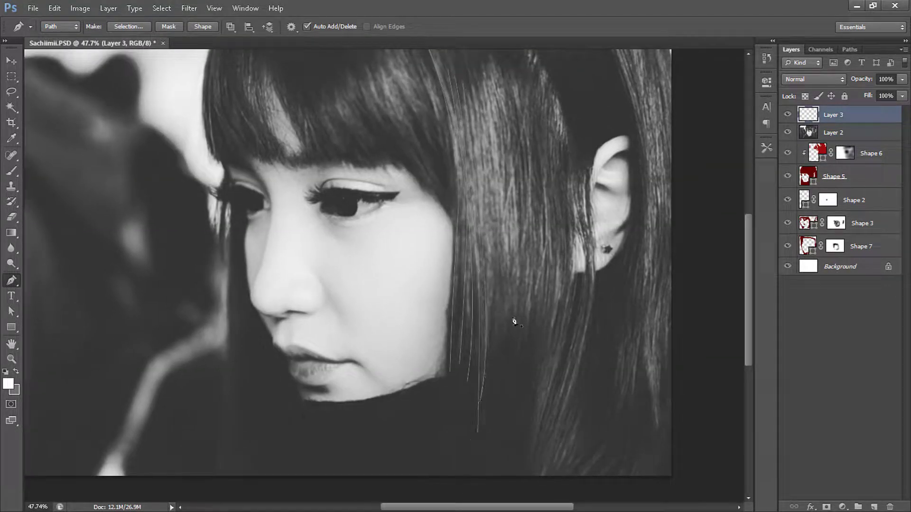
pyautogui.scroll(-1, 514, 322)
pyautogui.moveTo(528, 416); pyautogui.dragTo(504, 487)
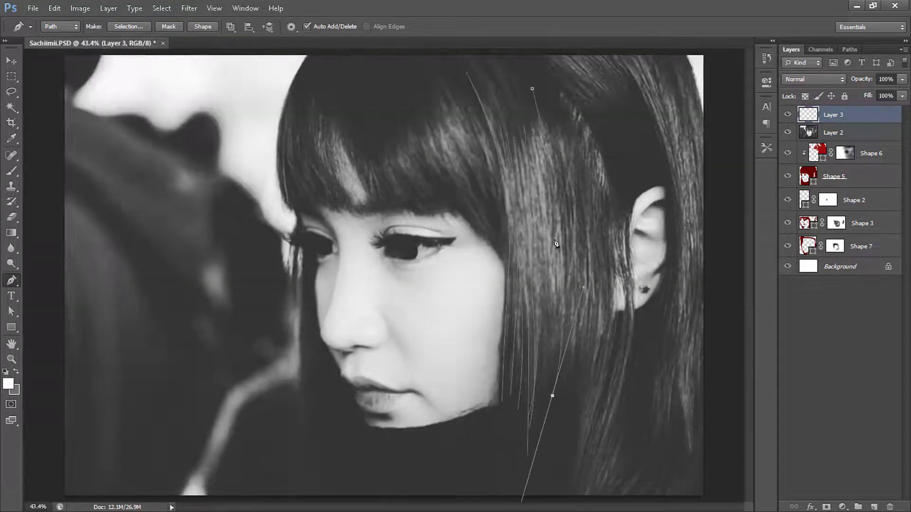
pyautogui.scroll(-2, 529, 264)
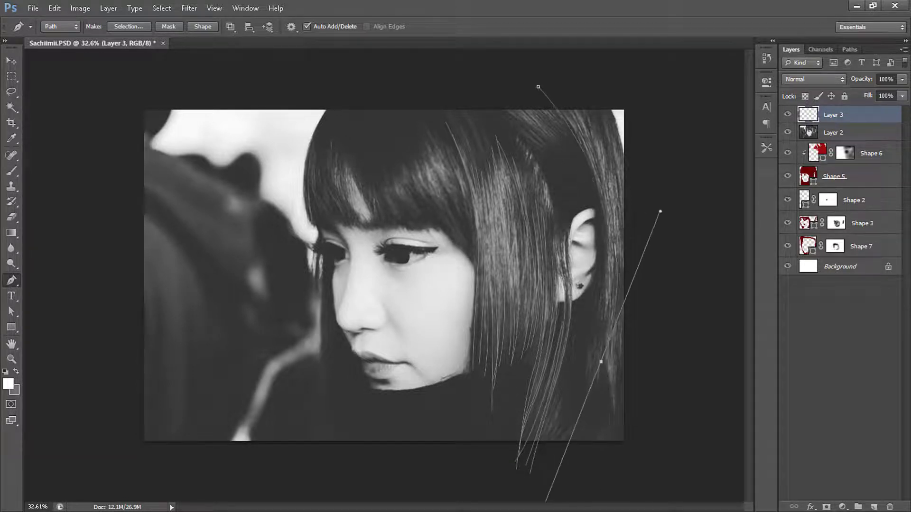
pyautogui.scroll(3, 593, 332)
pyautogui.scroll(-3, 543, 446)
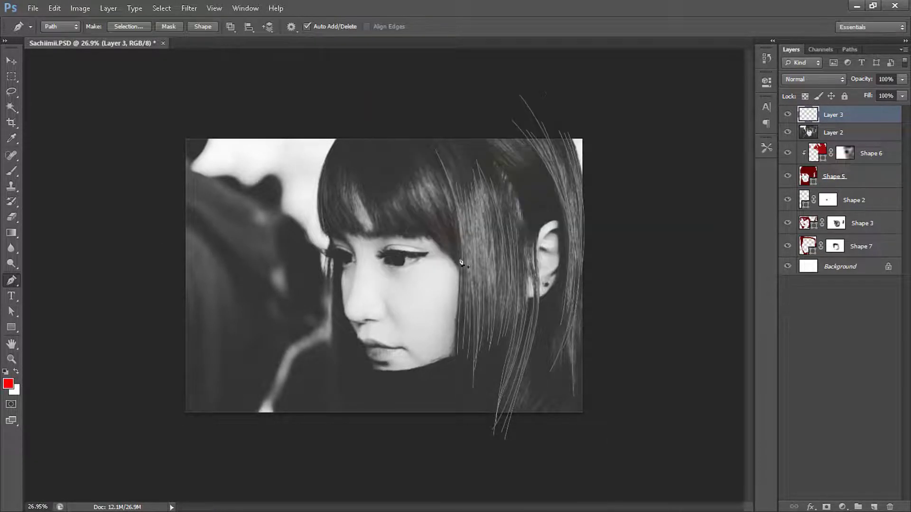
pyautogui.click(520, 166)
pyautogui.press('b')
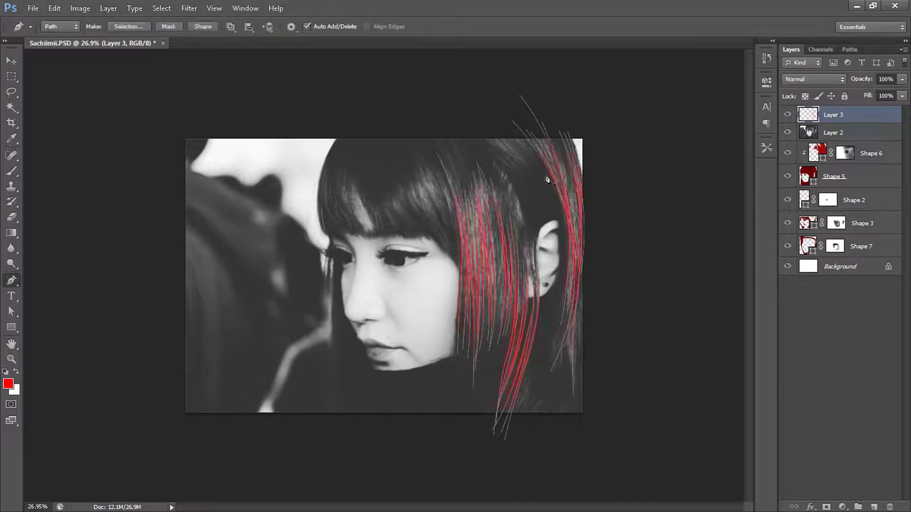
pyautogui.press('Return')
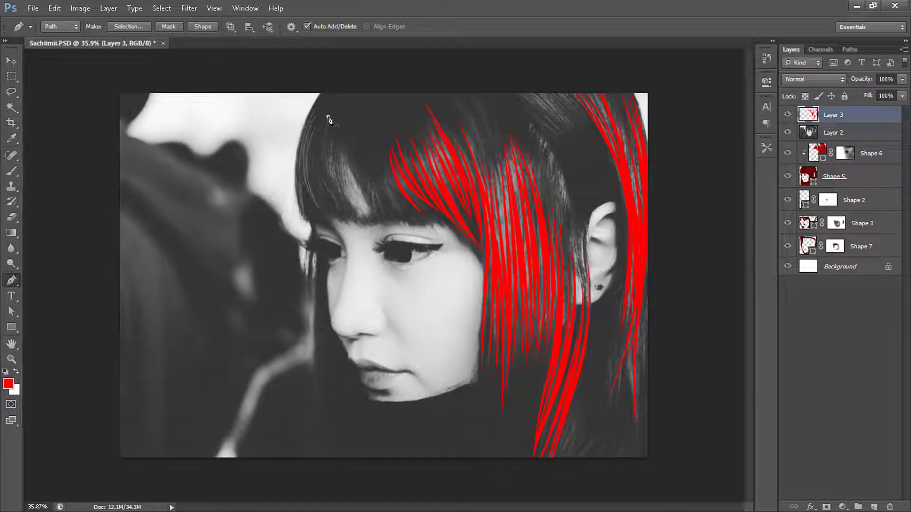
# - Stroke the left bangs and top-right strand paths in red, then curve another strand
pyautogui.rightClick(357, 159)
pyautogui.click(408, 240)
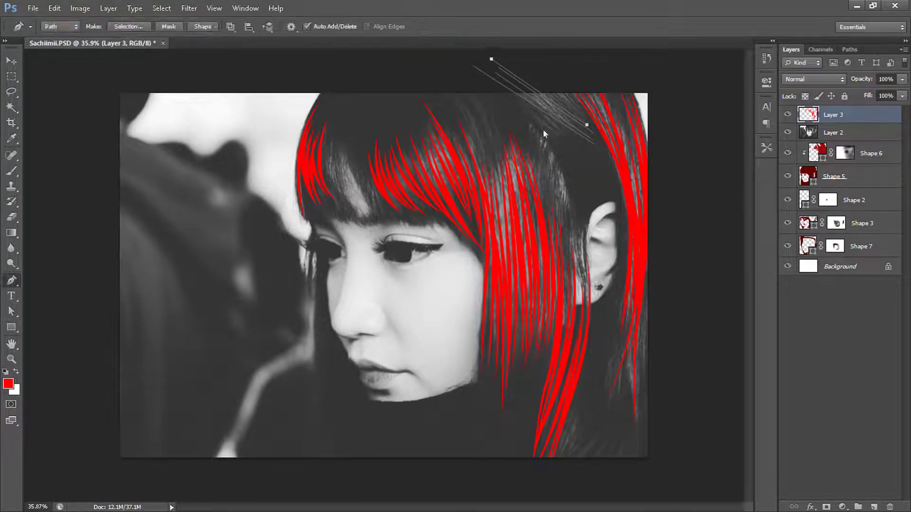
pyautogui.click(61, 27)
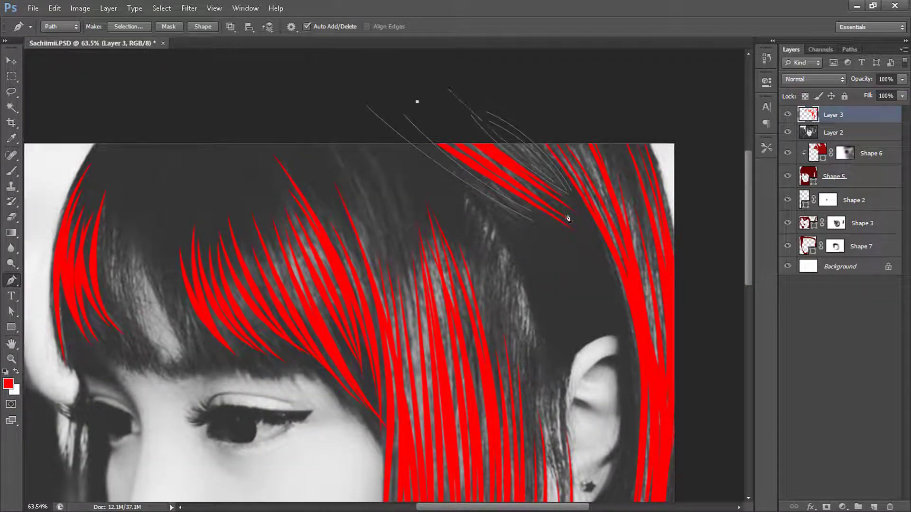
pyautogui.click(60, 27)
pyautogui.rightClick(469, 34)
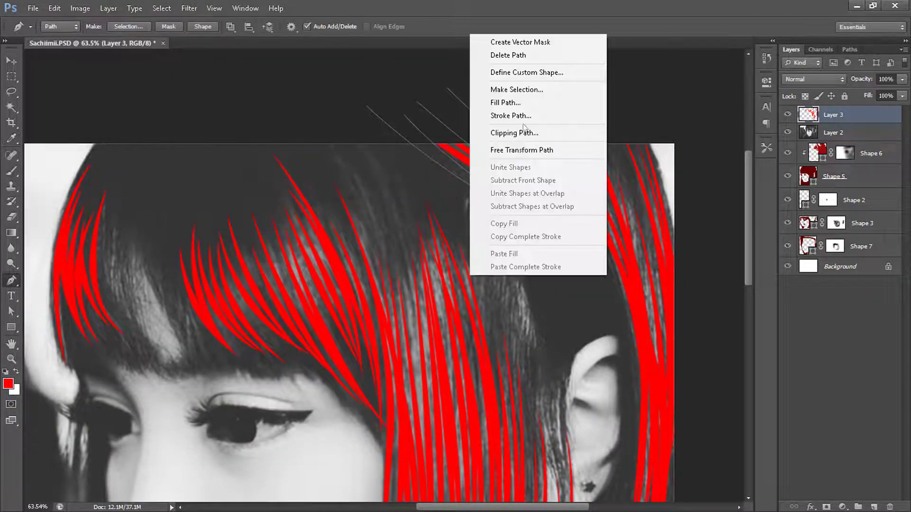
pyautogui.click(479, 175)
pyautogui.moveTo(531, 167); pyautogui.dragTo(645, 110)
pyautogui.click(225, 108)
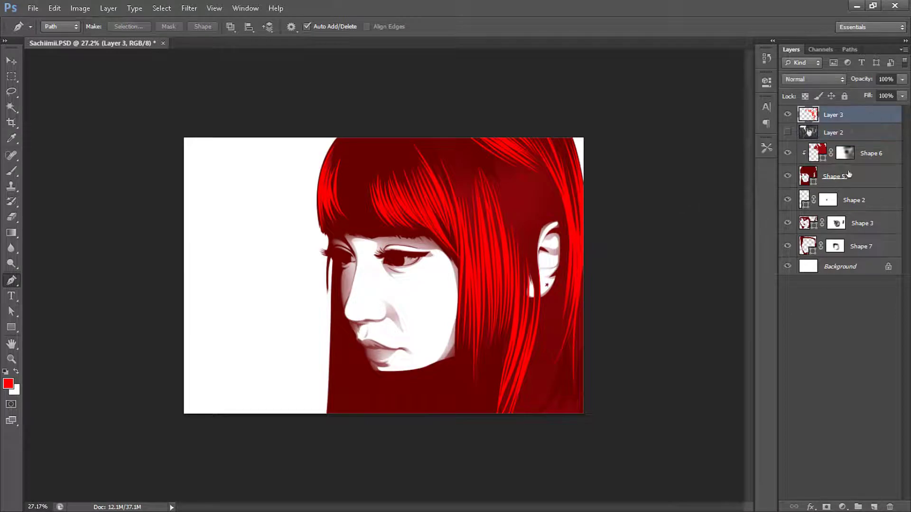
# - Fade the bright fringe and upper-right strands with a 25% opacity brush, comparing against the photo
pyautogui.write('25')
pyautogui.click(60, 27)
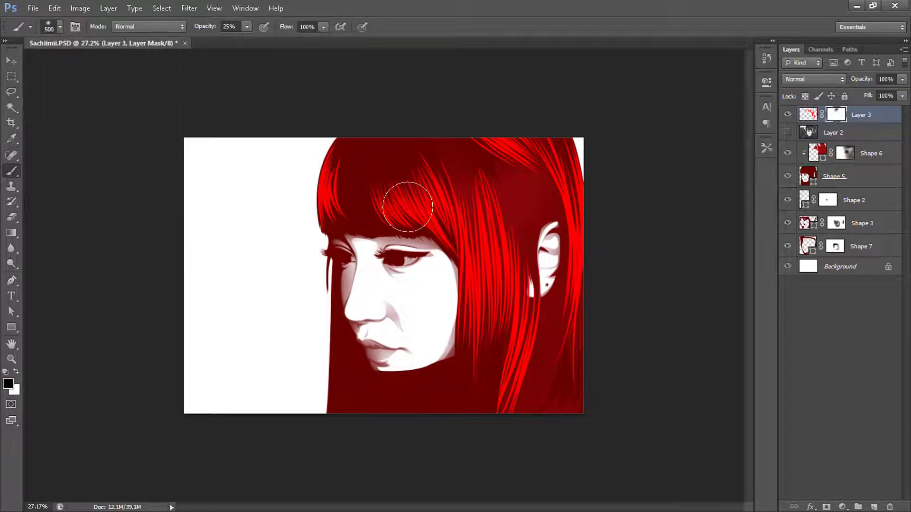
pyautogui.moveTo(408, 207)
pyautogui.mouseDown()
pyautogui.moveTo(358, 183)
pyautogui.moveTo(584, 136)
pyautogui.moveTo(578, 317)
pyautogui.moveTo(509, 371)
pyautogui.mouseUp()
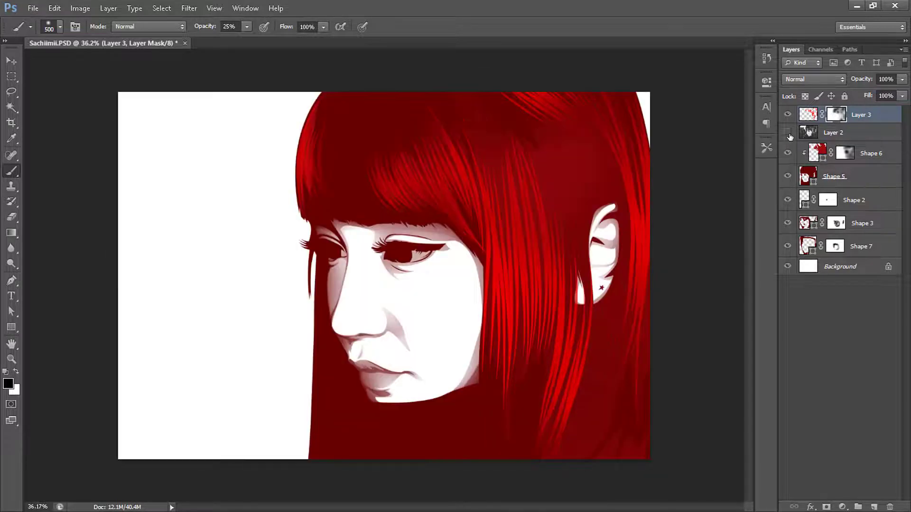
pyautogui.click(788, 133)
pyautogui.press('p')
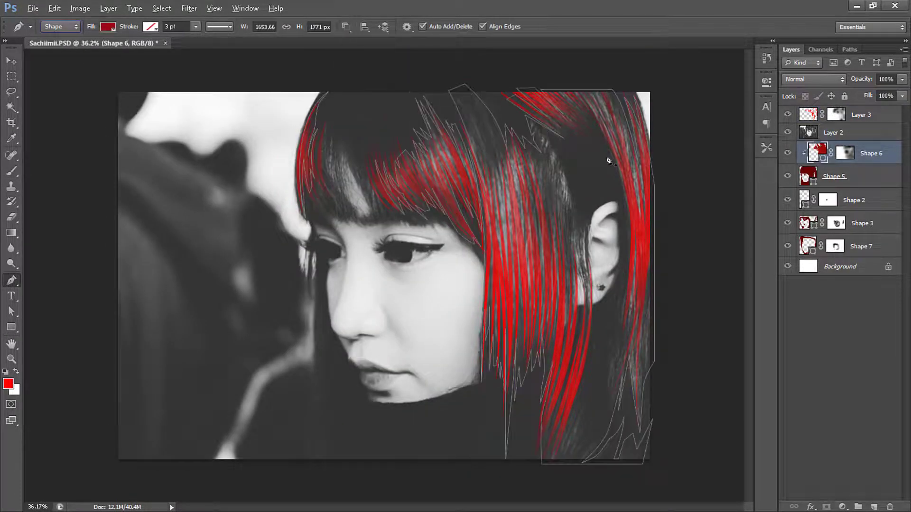
pyautogui.scroll(3, 600, 177)
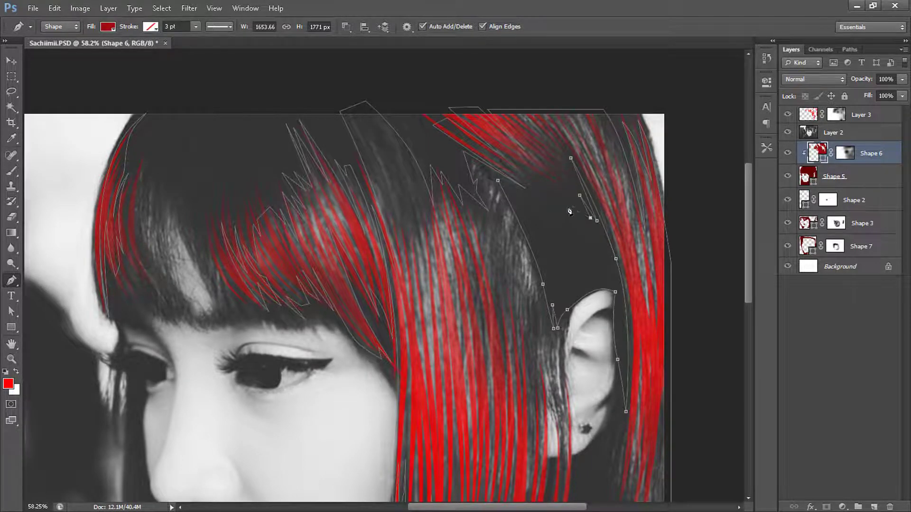
pyautogui.scroll(-2, 498, 183)
pyautogui.click(787, 132)
# - Trace a closed curved highlight path along the lower iris, checking against the photo
pyautogui.click(787, 132)
pyautogui.click(787, 132)
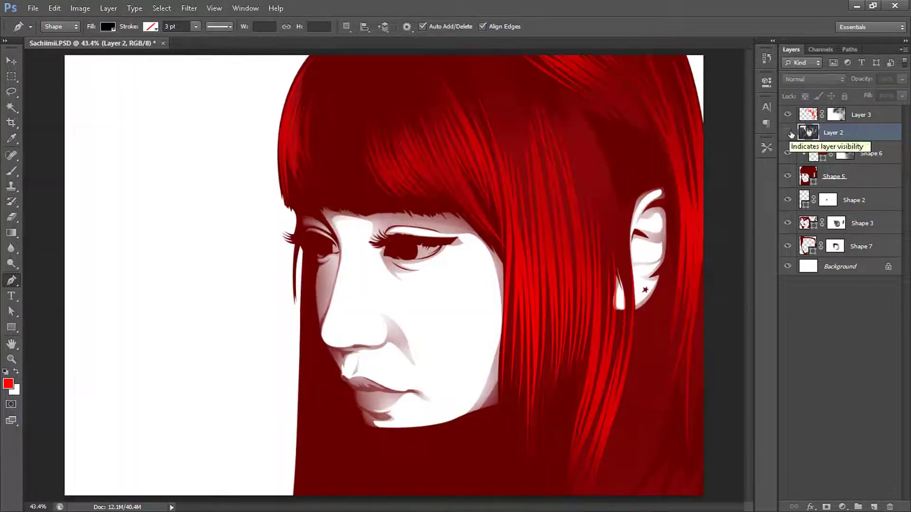
pyautogui.click(787, 132)
pyautogui.click(863, 152)
pyautogui.click(788, 132)
pyautogui.scroll(2, 438, 276)
pyautogui.scroll(2, 438, 276)
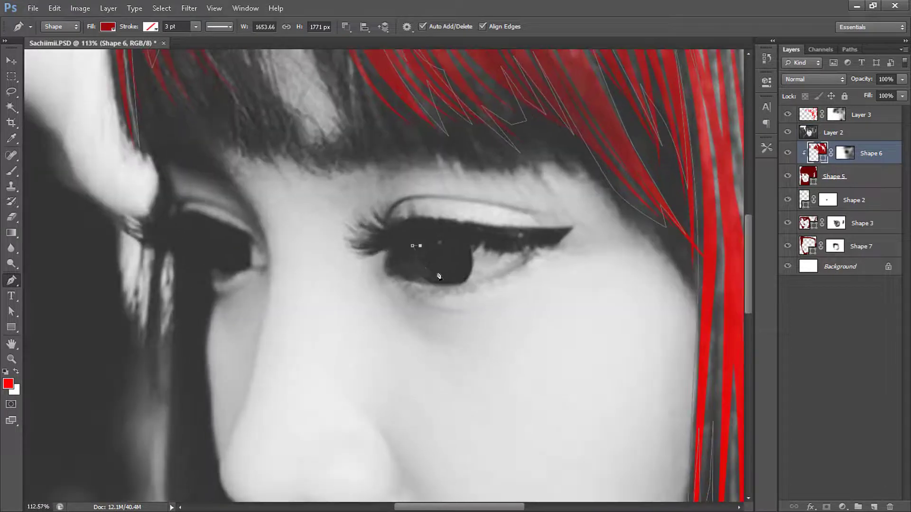
pyautogui.scroll(2, 431, 279)
pyautogui.moveTo(481, 269); pyautogui.dragTo(490, 250)
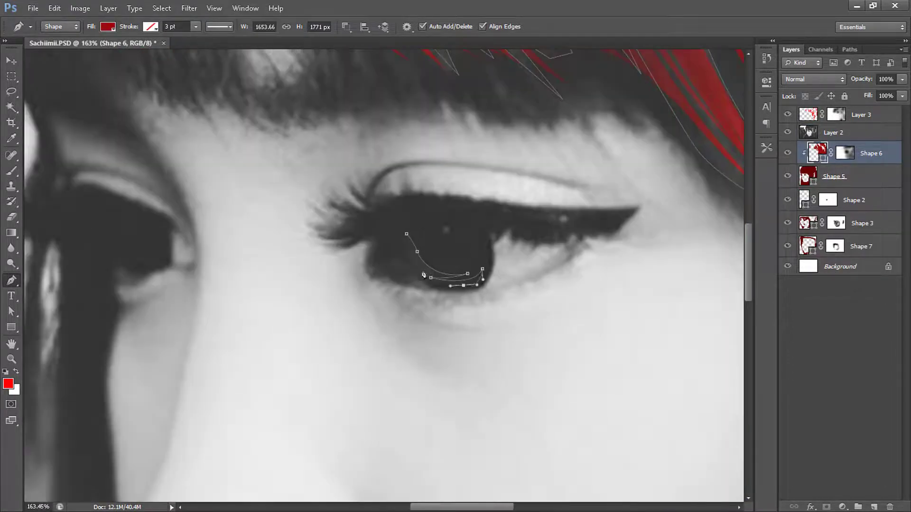
pyautogui.click(407, 233)
# - Merge the highlight path's components and turn it into a new shape layer
pyautogui.click(787, 132)
pyautogui.click(845, 152)
pyautogui.press('a')
pyautogui.click(441, 278)
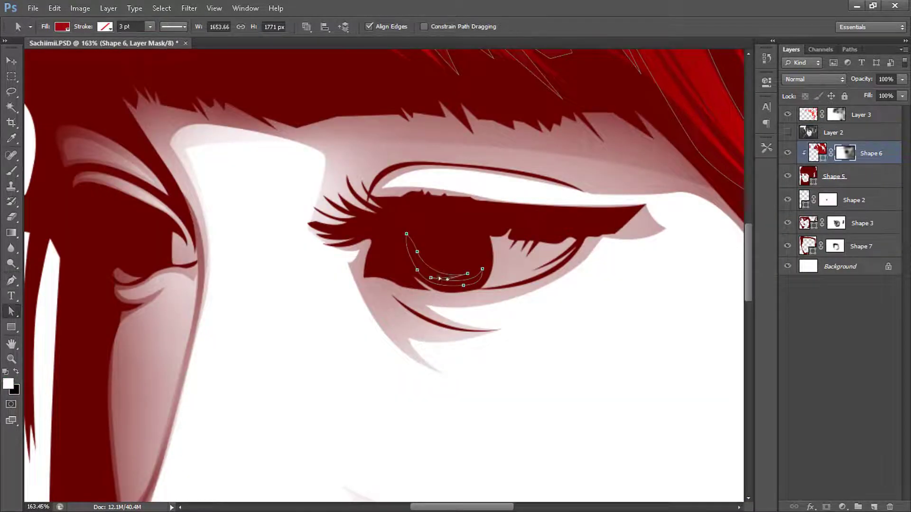
pyautogui.click(834, 176)
pyautogui.click(862, 223)
pyautogui.click(833, 176)
pyautogui.click(306, 26)
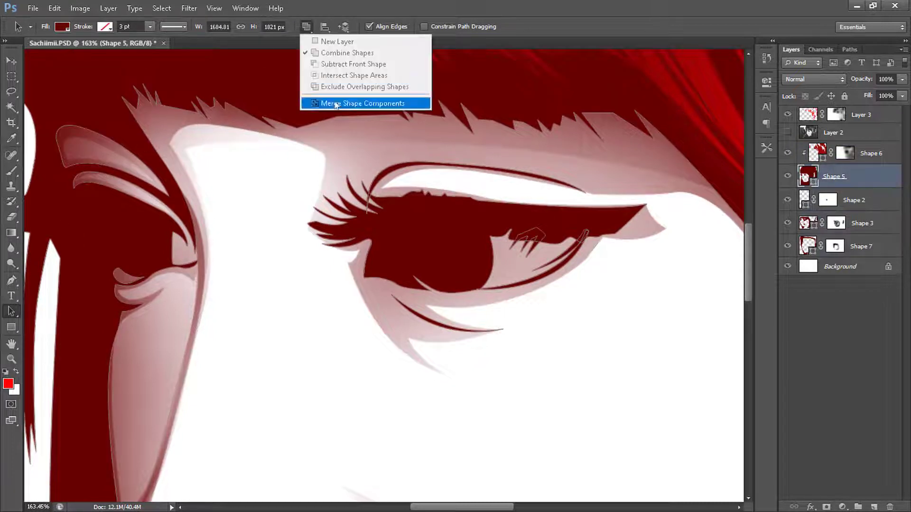
pyautogui.click(375, 105)
pyautogui.click(62, 26)
pyautogui.press('Escape')
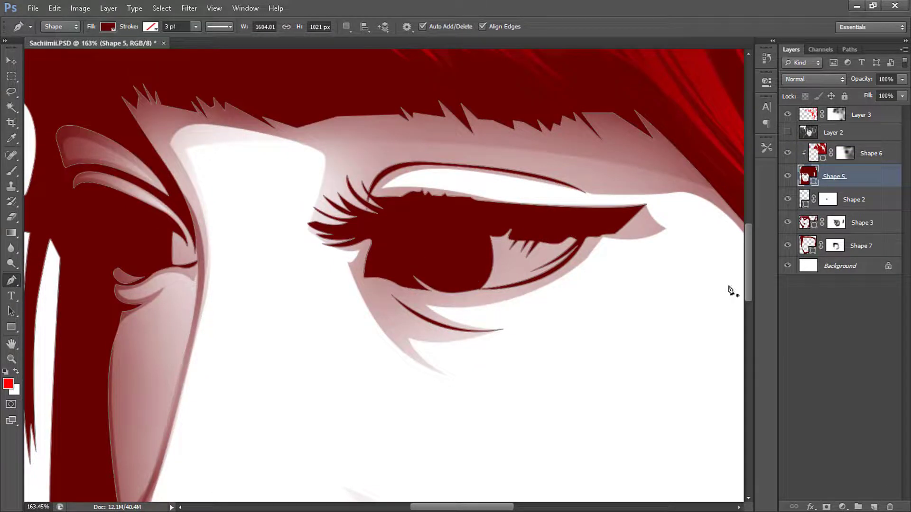
# - Fill the crescent highlight bright red and soften its edges on a layer mask
pyautogui.click(61, 26)
pyautogui.press('Escape')
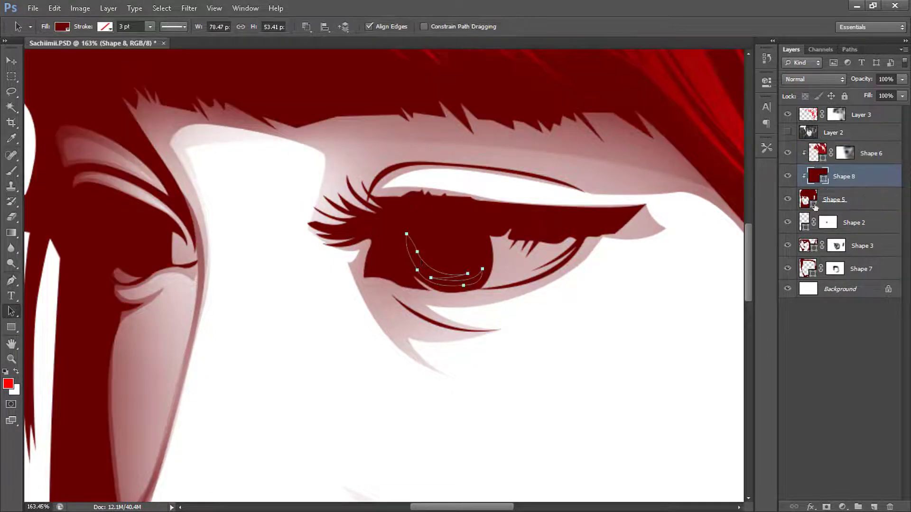
pyautogui.click(62, 26)
pyautogui.click(826, 506)
pyautogui.press('b')
pyautogui.moveTo(488, 264); pyautogui.dragTo(420, 234)
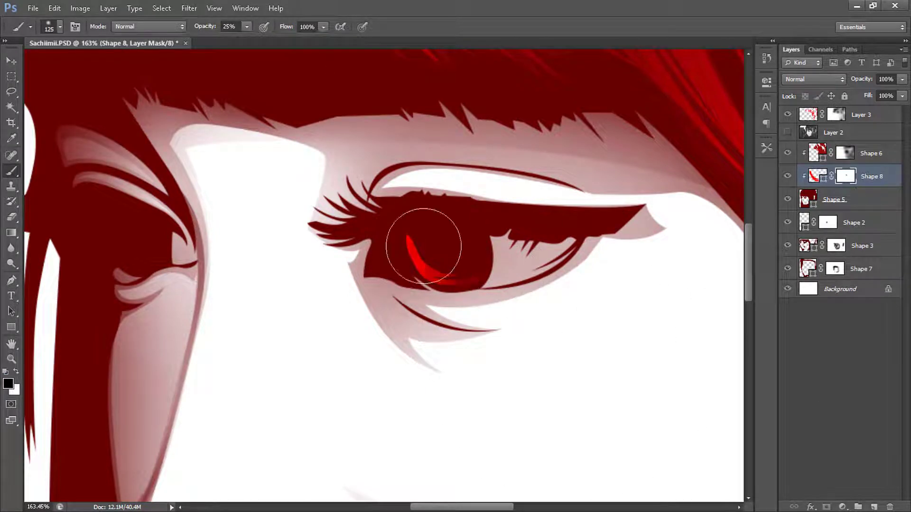
pyautogui.hotkey('ctrl', '0')
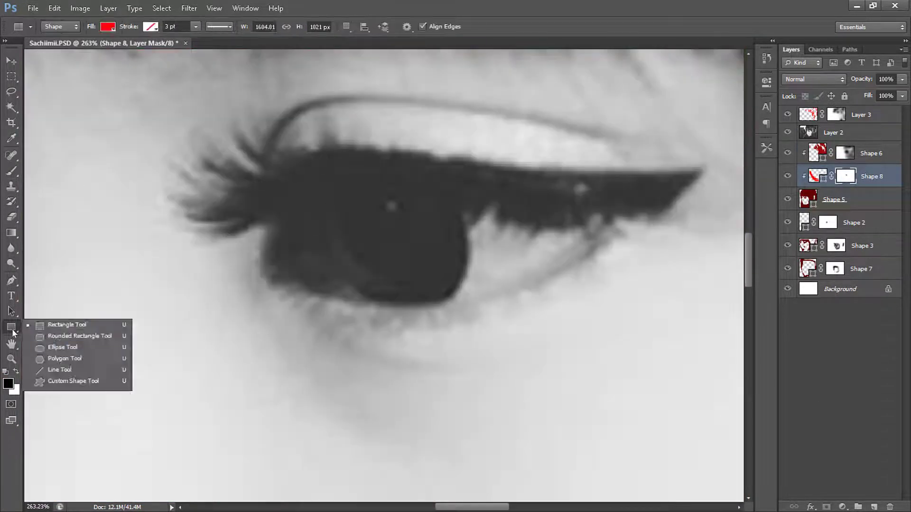
# - Add a small round catchlight on the pupil and merge it with the crescent highlight
pyautogui.click(82, 352)
pyautogui.moveTo(390, 208); pyautogui.dragTo(402, 203)
pyautogui.click(787, 133)
pyautogui.press('b')
pyautogui.rightClick(817, 192)
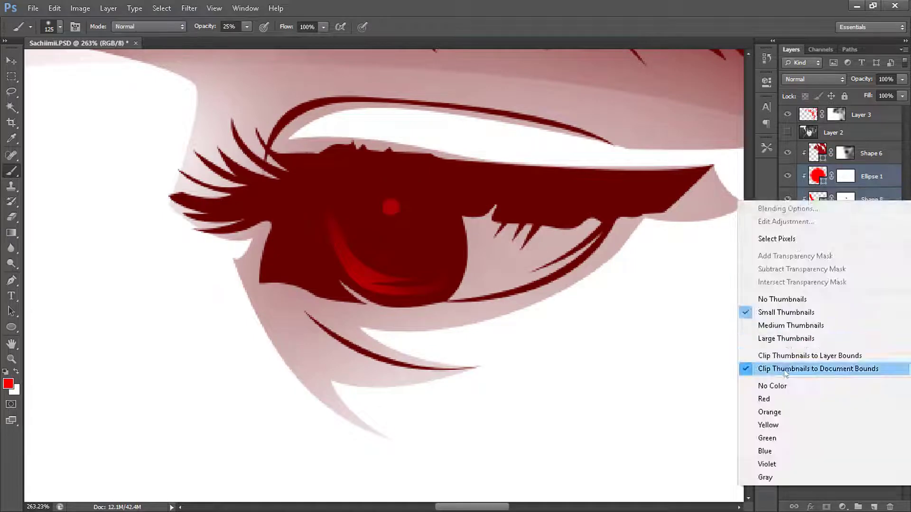
pyautogui.press('Escape')
pyautogui.click(880, 181)
pyautogui.hotkey('ctrl', 'e')
pyautogui.press('d')
# - Paint out part of the crescent, move the highlight layer up, and add a second highlight
pyautogui.moveTo(356, 223); pyautogui.dragTo(481, 305)
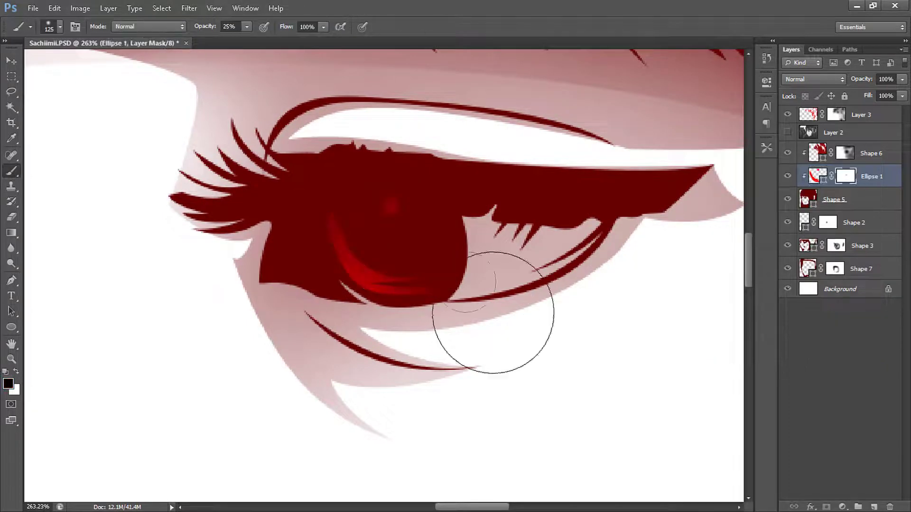
pyautogui.moveTo(873, 176); pyautogui.dragTo(878, 129)
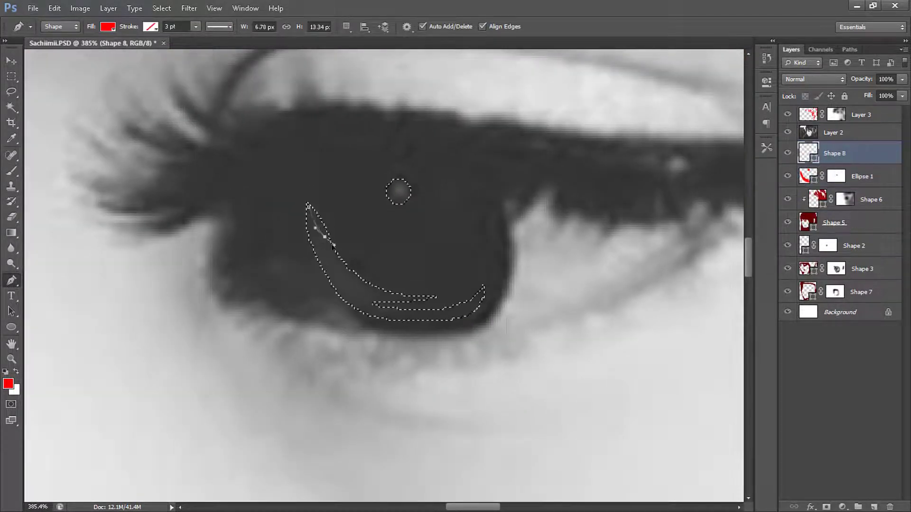
pyautogui.moveTo(362, 287); pyautogui.dragTo(398, 302)
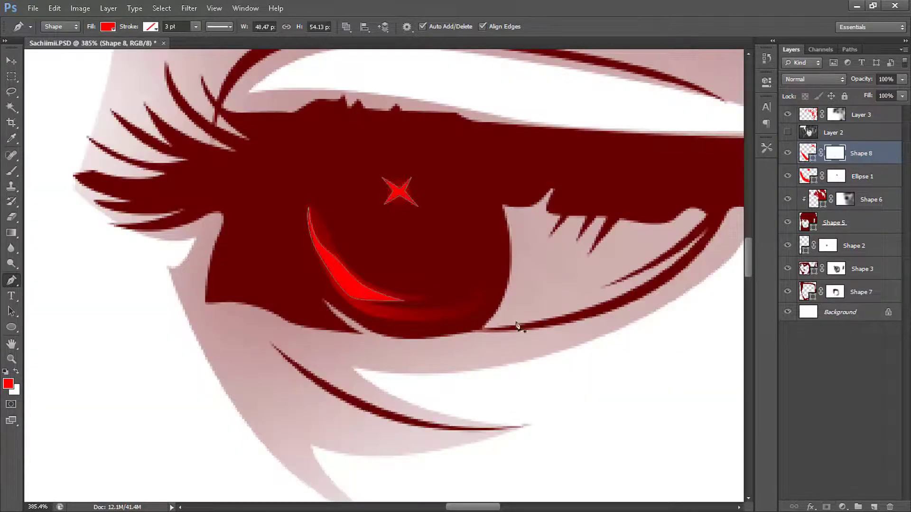
pyautogui.press('x')
pyautogui.hotkey('ctrl', '0')
pyautogui.click(840, 312)
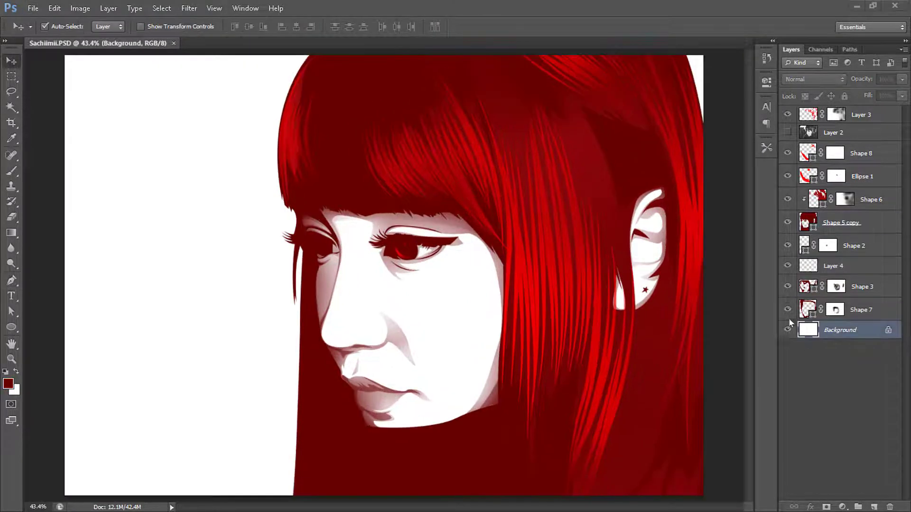
# - Open the N LOGO.png file
pyautogui.click(507, 305)
pyautogui.press('b')
pyautogui.click(863, 330)
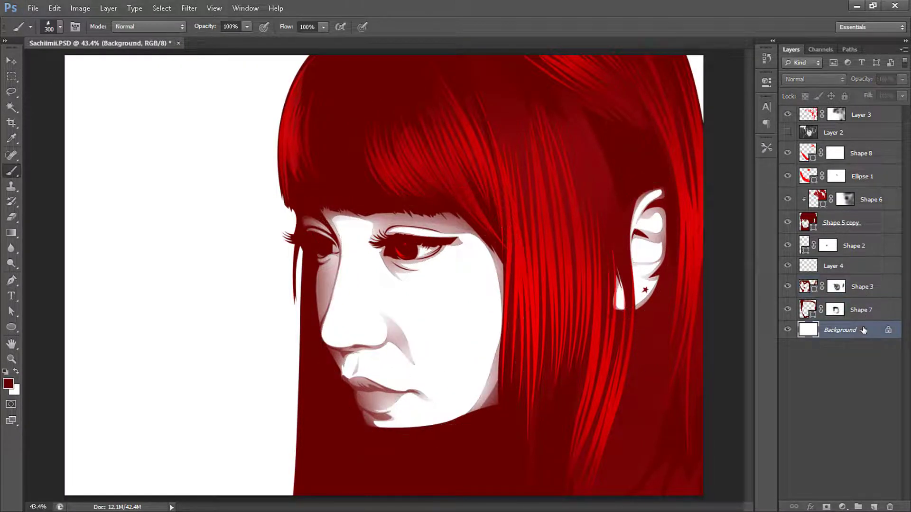
pyautogui.click(32, 8)
pyautogui.click(45, 28)
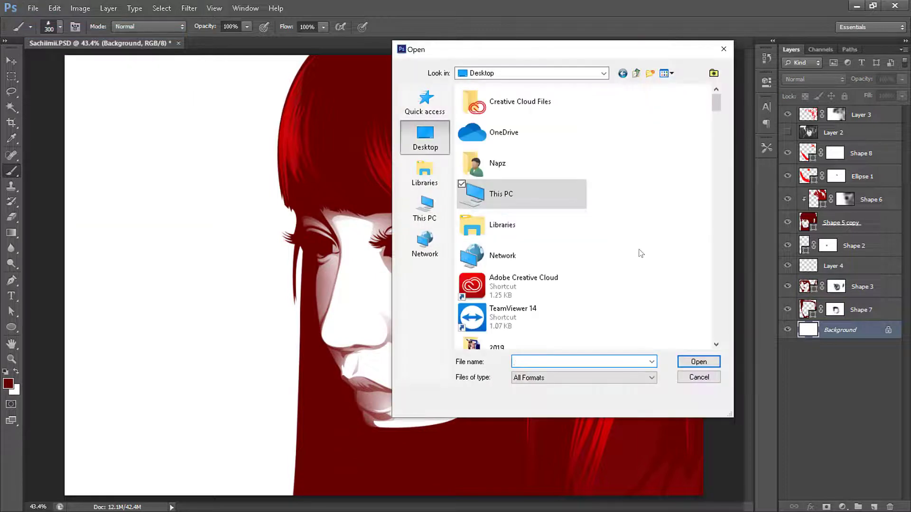
pyautogui.write('N')
pyautogui.click(536, 371)
pyautogui.press('Return')
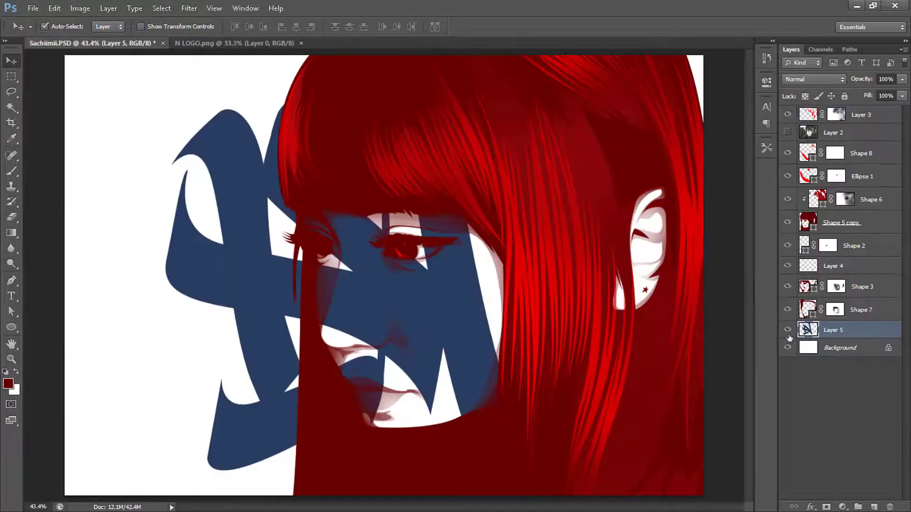
# - Give the logo a white Color Overlay, move it to the top, and shrink it below the chin
pyautogui.click(796, 161)
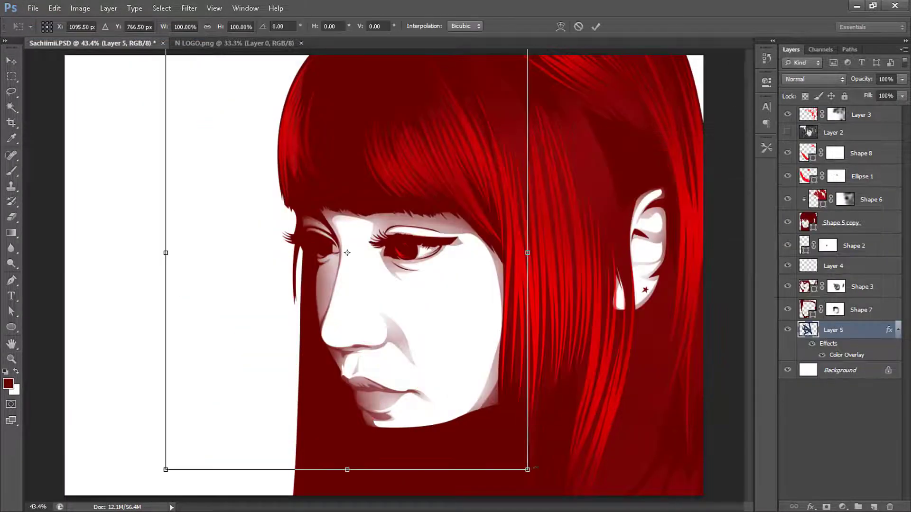
pyautogui.moveTo(833, 329); pyautogui.dragTo(857, 114)
pyautogui.hotkey('ctrl', 't')
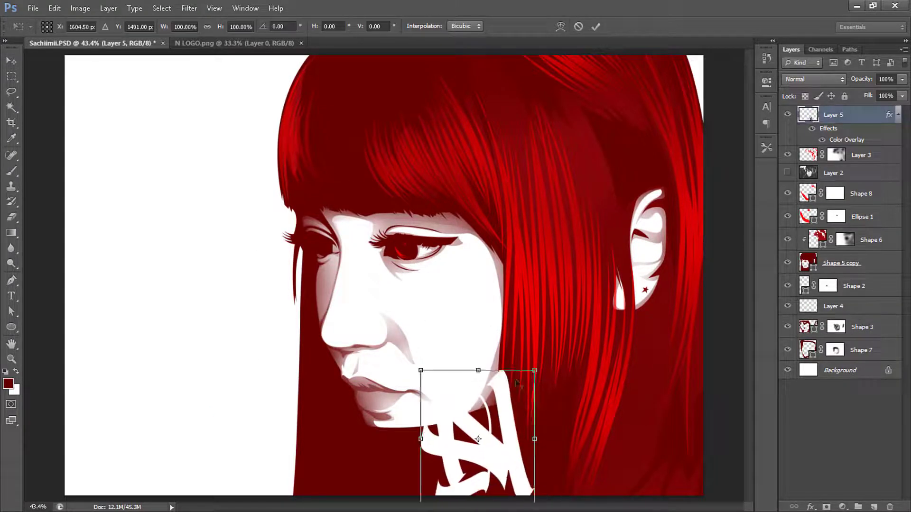
pyautogui.moveTo(539, 372); pyautogui.dragTo(504, 414)
pyautogui.press('Return')
# - Add a tall SACHI text layer on the left in Doctor Glitch and enlarge it
pyautogui.click(839, 370)
pyautogui.press('t')
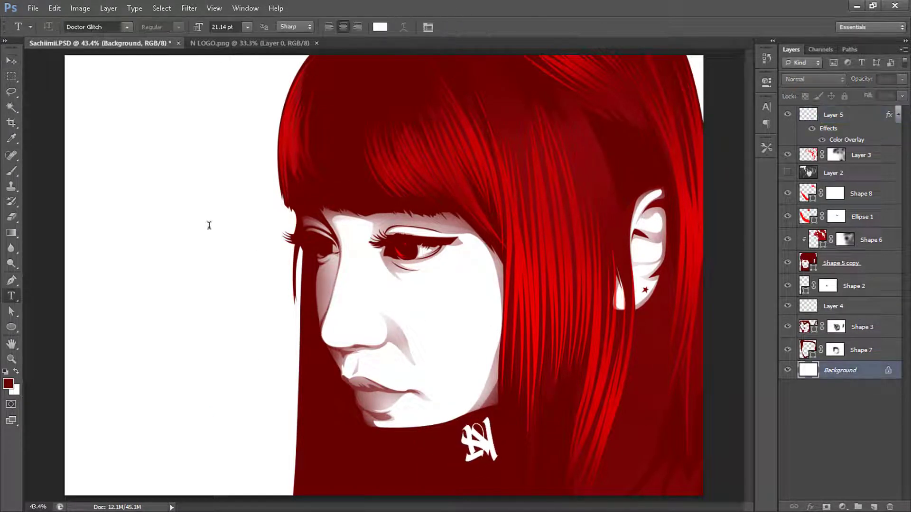
pyautogui.click(196, 226)
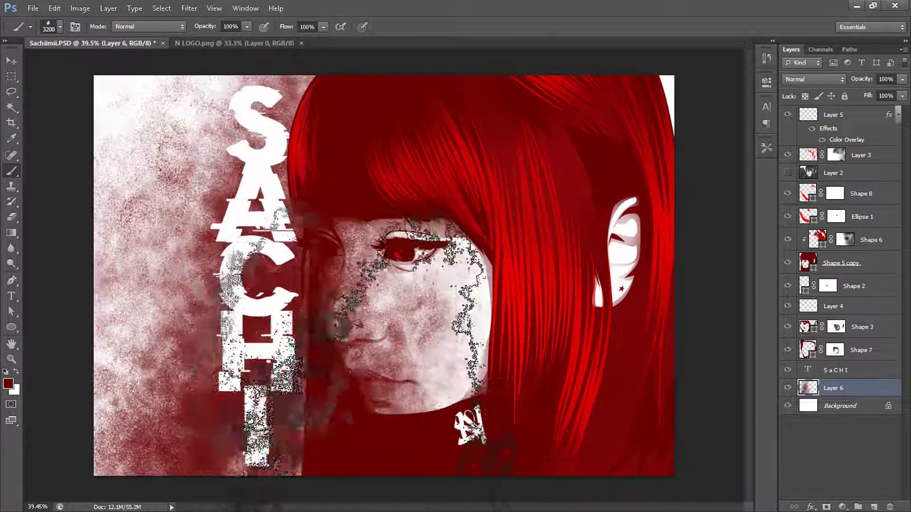
pyautogui.moveTo(298, 81); pyautogui.dragTo(292, 94)
pyautogui.press('Return')
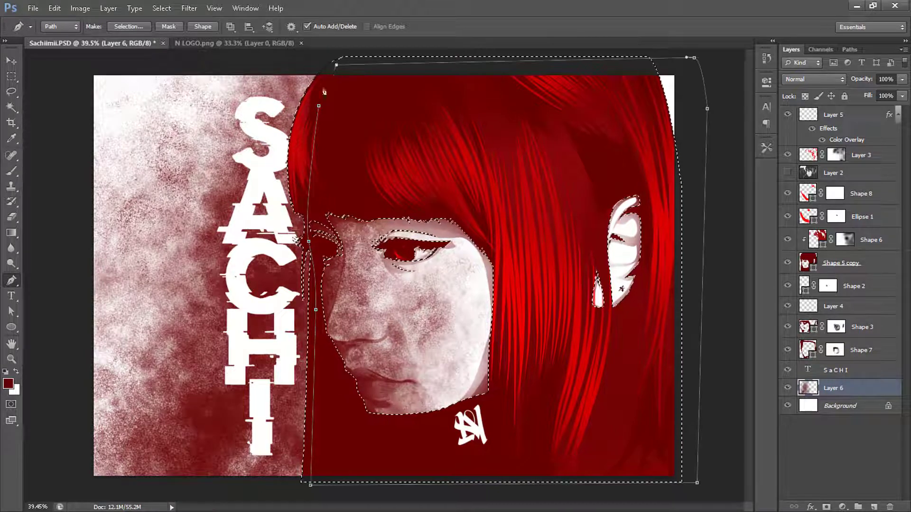
# - Paint red grunge brush texture across the background on Layer 6
pyautogui.hotkey('ctrl', 'Return')
pyautogui.press('b')
pyautogui.click(60, 26)
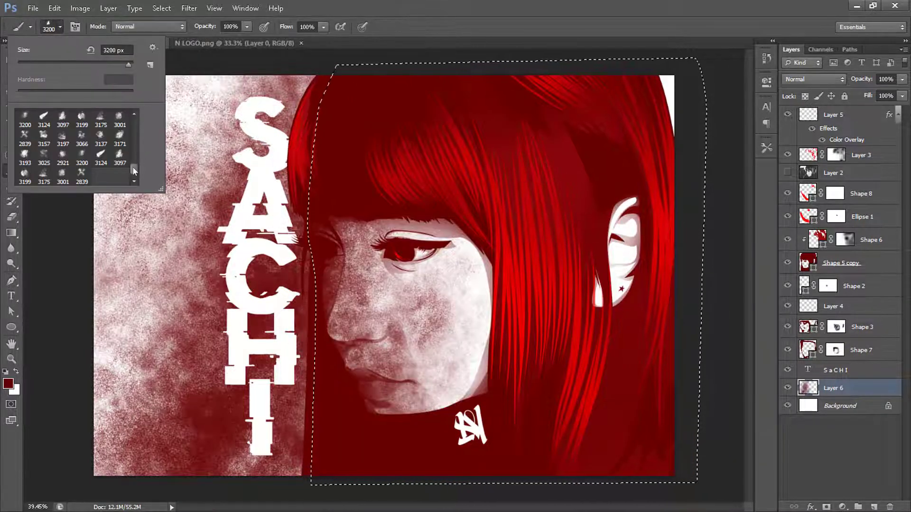
pyautogui.moveTo(132, 167); pyautogui.dragTo(132, 116)
pyautogui.moveTo(360, 142); pyautogui.dragTo(294, 332)
pyautogui.moveTo(474, 119); pyautogui.dragTo(450, 450)
pyautogui.moveTo(427, 237); pyautogui.dragTo(370, 403)
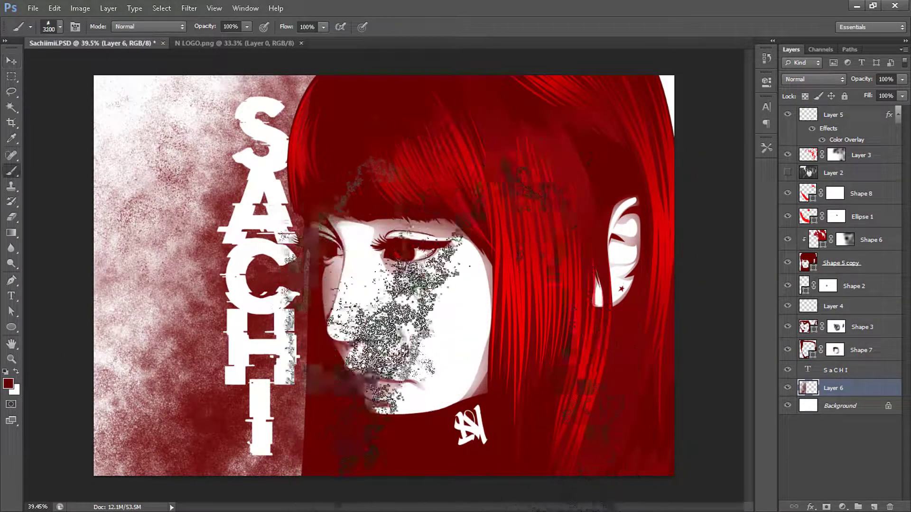
# - Undo the grunge strokes on the face and add a new Layer 7 clipped to the text
pyautogui.hotkey('ctrl', 'alt', 'z')
pyautogui.hotkey('ctrl', 'alt', 'z')
pyautogui.hotkey('ctrl', 'alt', 'z')
pyautogui.hotkey('ctrl', 'alt', 'z')
pyautogui.hotkey('alt', ']')
pyautogui.hotkey('ctrl', 'alt', 'shift', 'n')
pyautogui.hotkey('ctrl', 'alt', 'g')
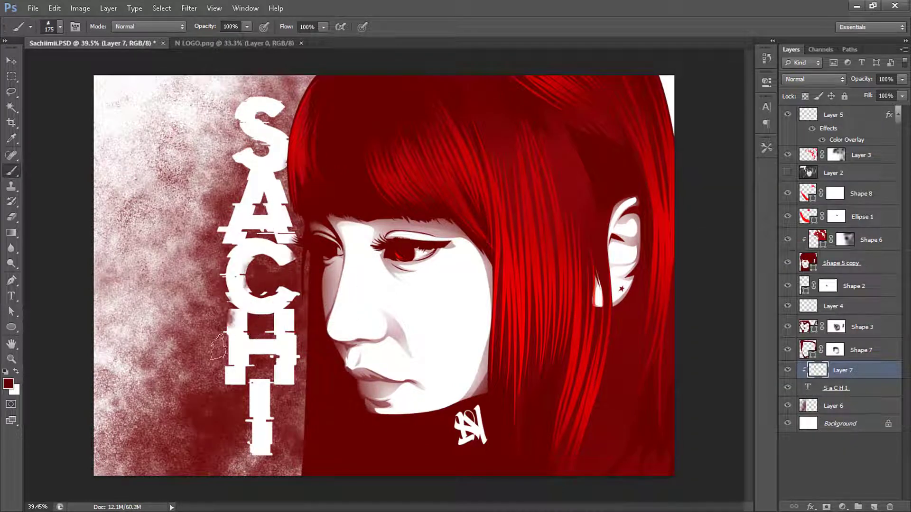
# - Remove the grey smudge from the SACHI 'I' and zoom out to view the finished portrait
pyautogui.hotkey('ctrl', 'alt', 'z')
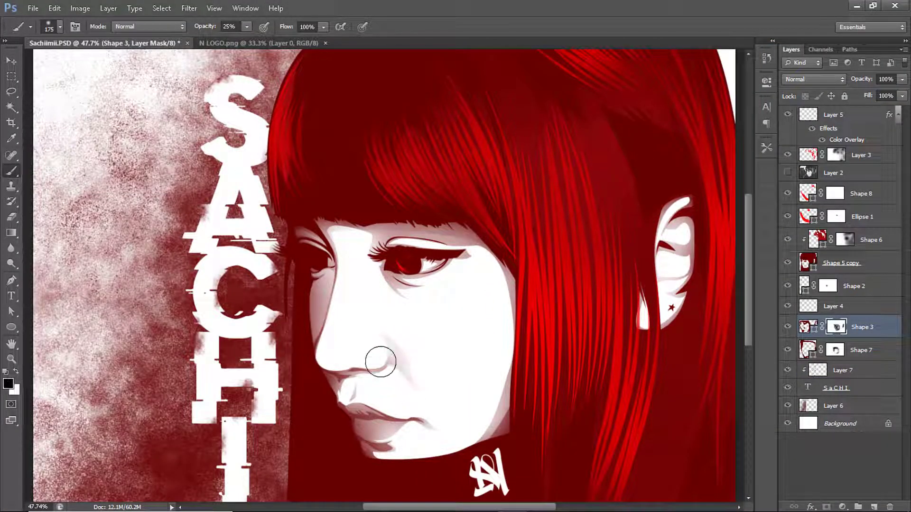
pyautogui.press('z')
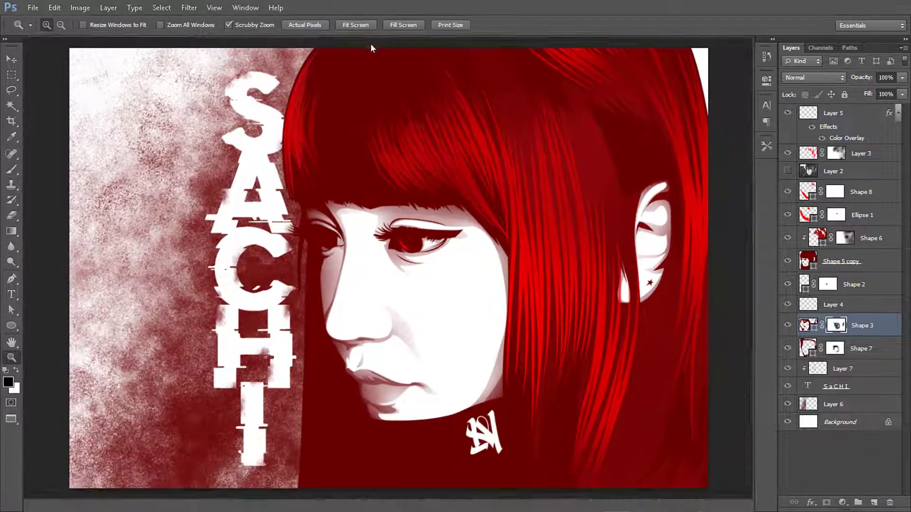